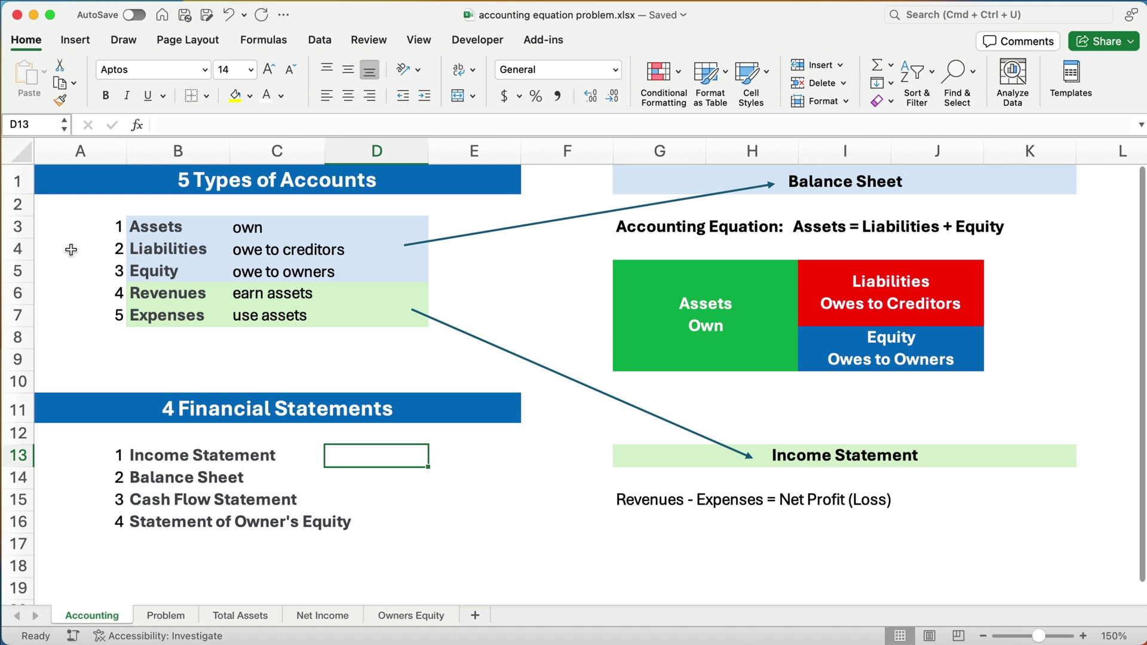
# Review the five account types and the four financial statements on the Accounting sheet
pyautogui.moveTo(170, 227); pyautogui.dragTo(402, 267)
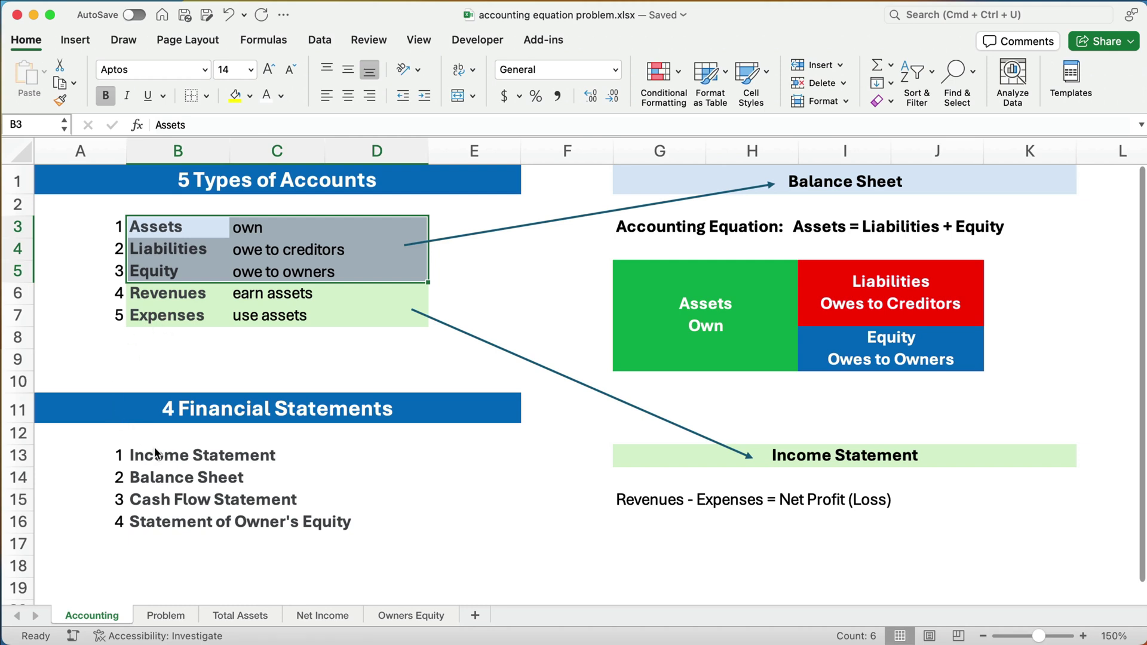
pyautogui.moveTo(155, 449); pyautogui.dragTo(414, 526)
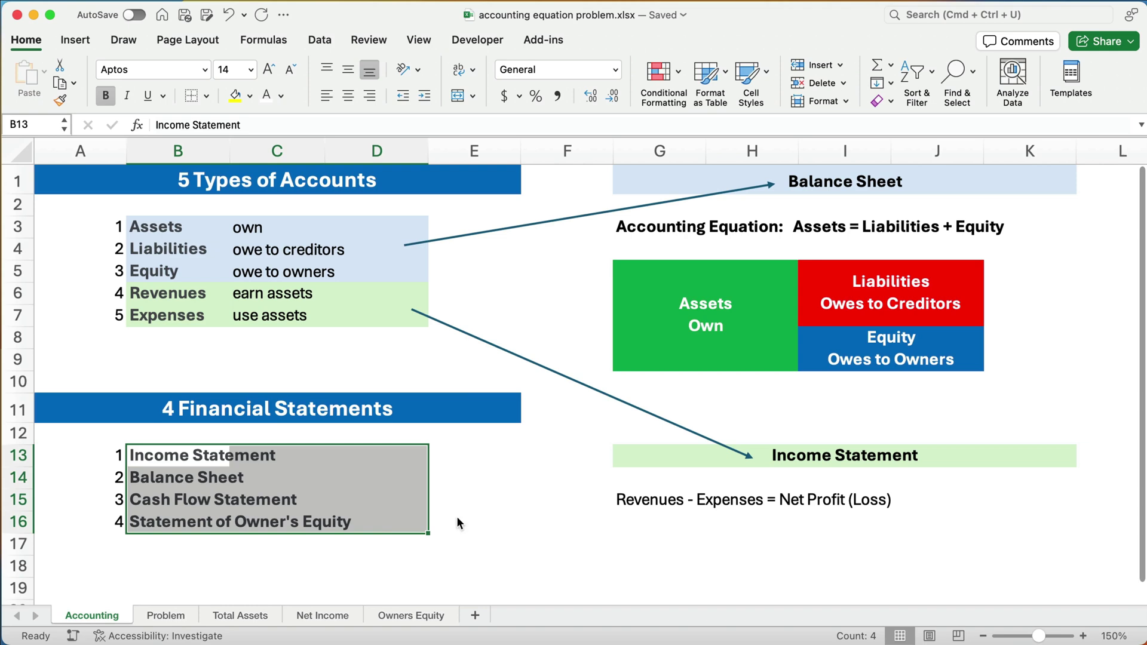
pyautogui.moveTo(209, 455); pyautogui.dragTo(437, 477)
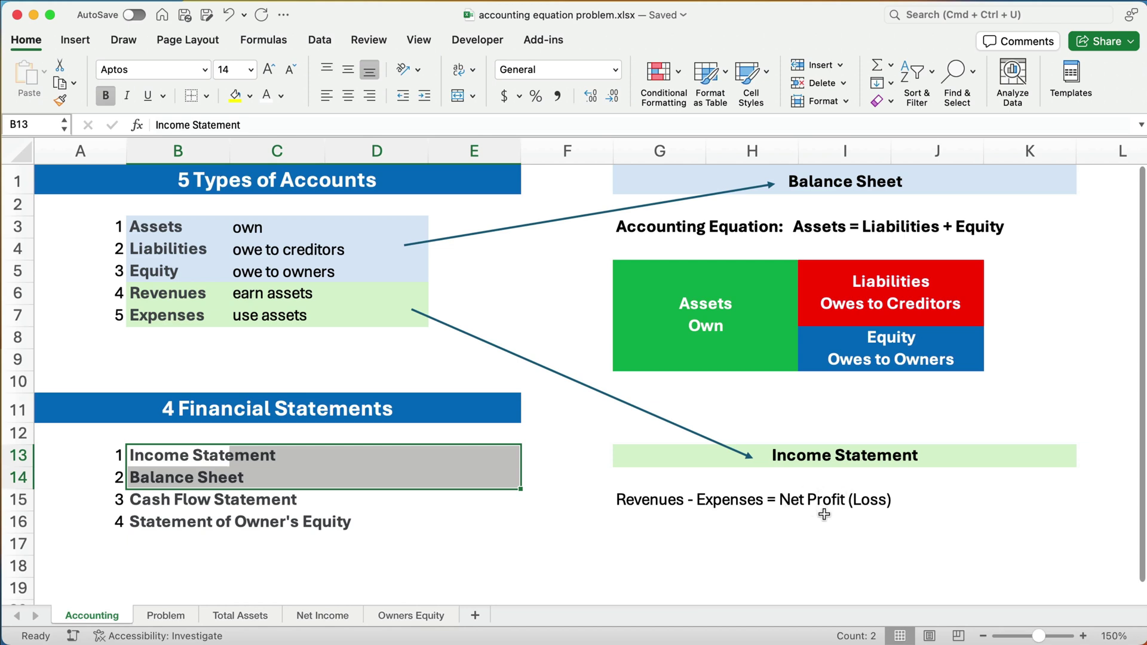
pyautogui.moveTo(146, 230); pyautogui.dragTo(357, 267)
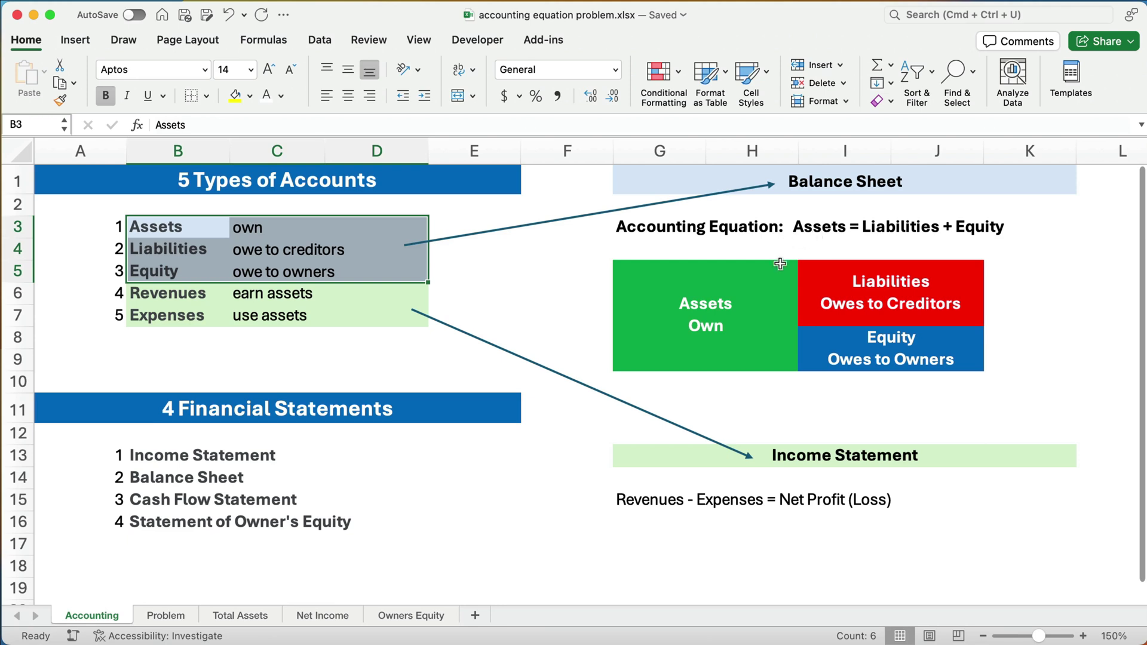
pyautogui.moveTo(162, 295); pyautogui.dragTo(386, 325)
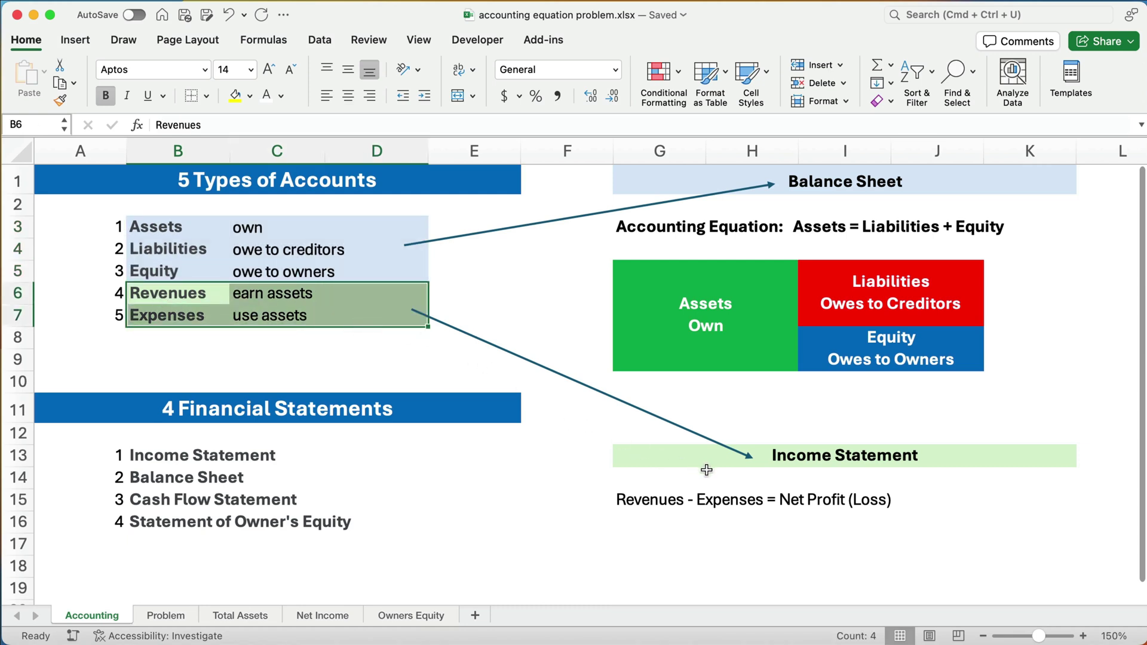
# On the Problem sheet, go over the account list in B3:B12 and classify Accounts Payable as Liability in column D
pyautogui.click(174, 614)
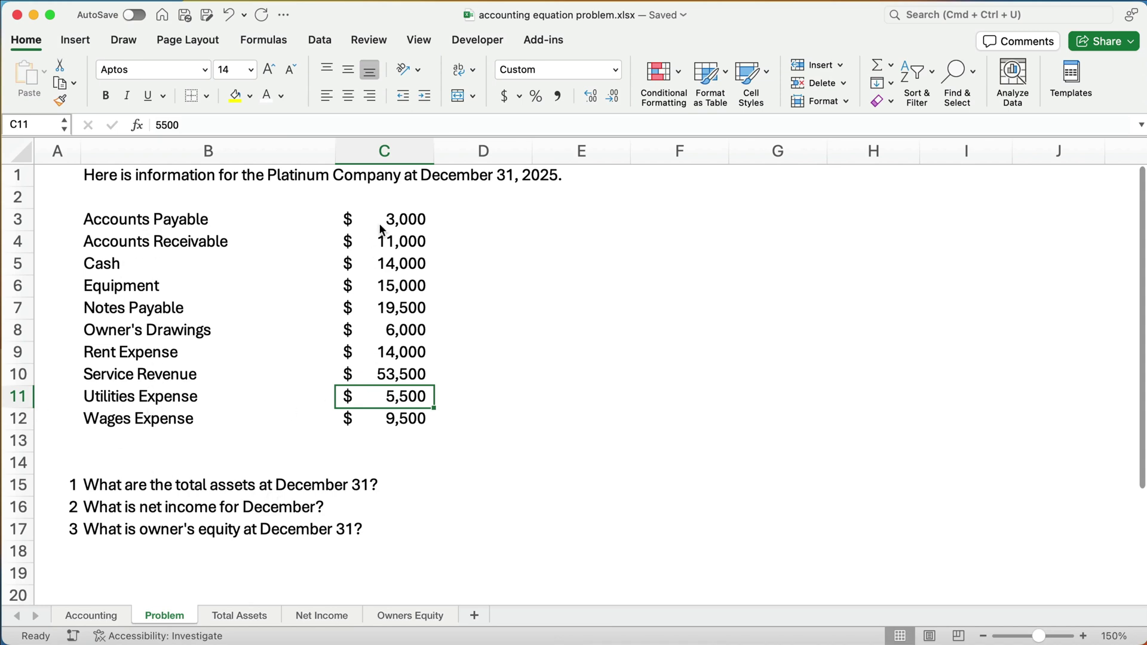
pyautogui.moveTo(152, 223); pyautogui.dragTo(148, 427)
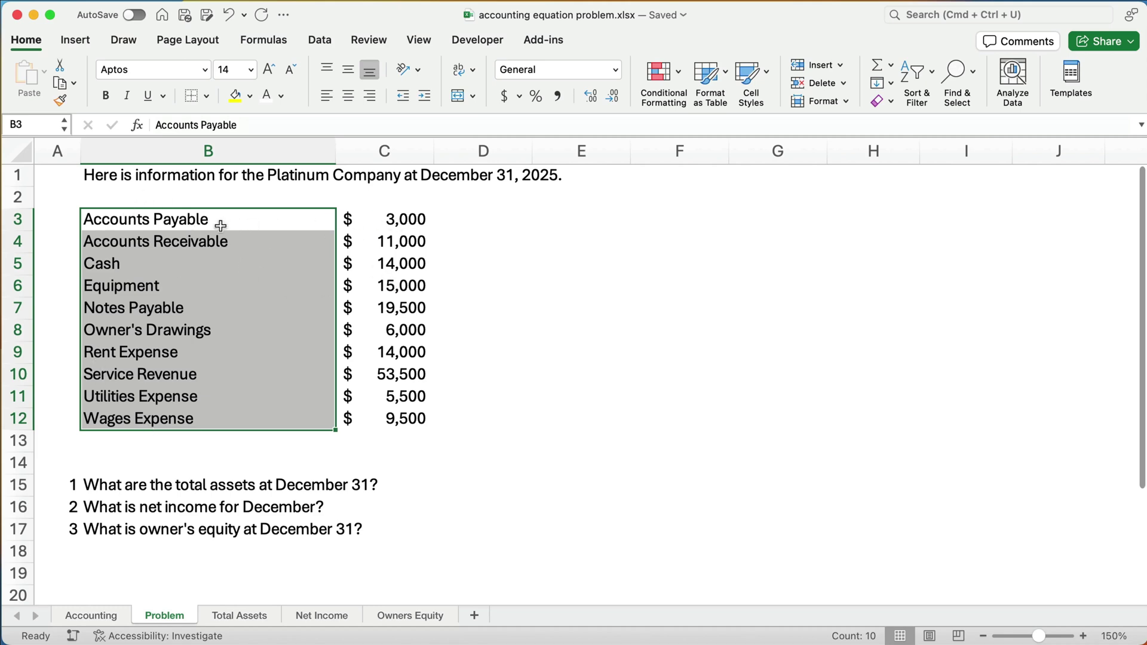
pyautogui.click(489, 221)
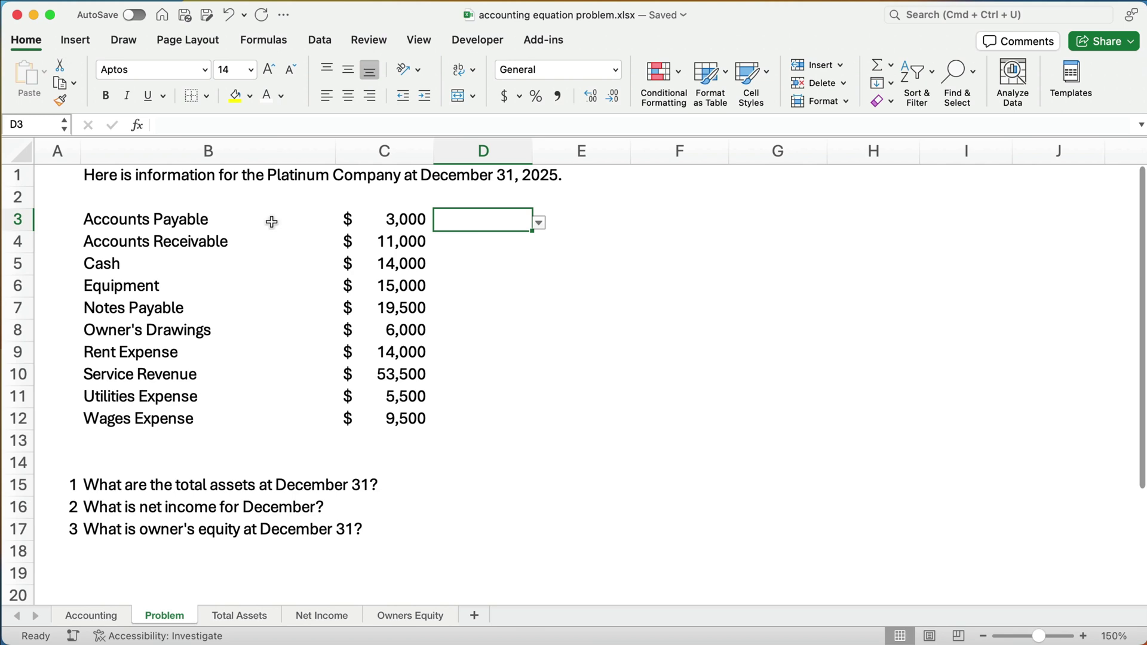
pyautogui.click(539, 222)
pyautogui.click(492, 261)
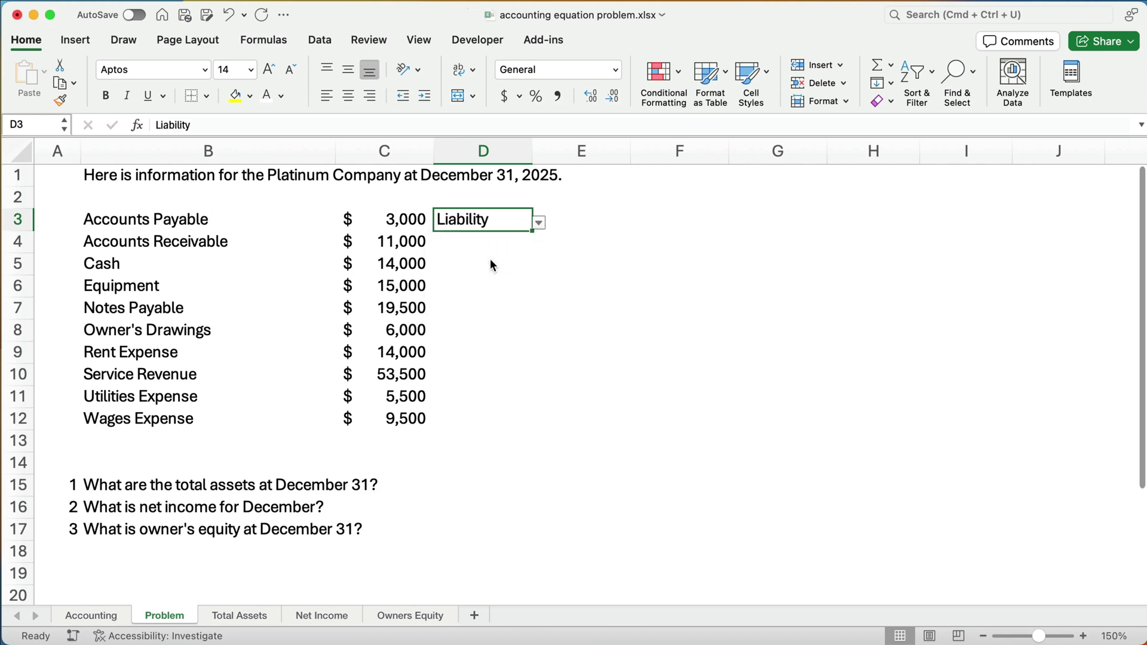
# Classify Accounts Receivable, Cash and Equipment as Asset in D4:D6
pyautogui.click(475, 247)
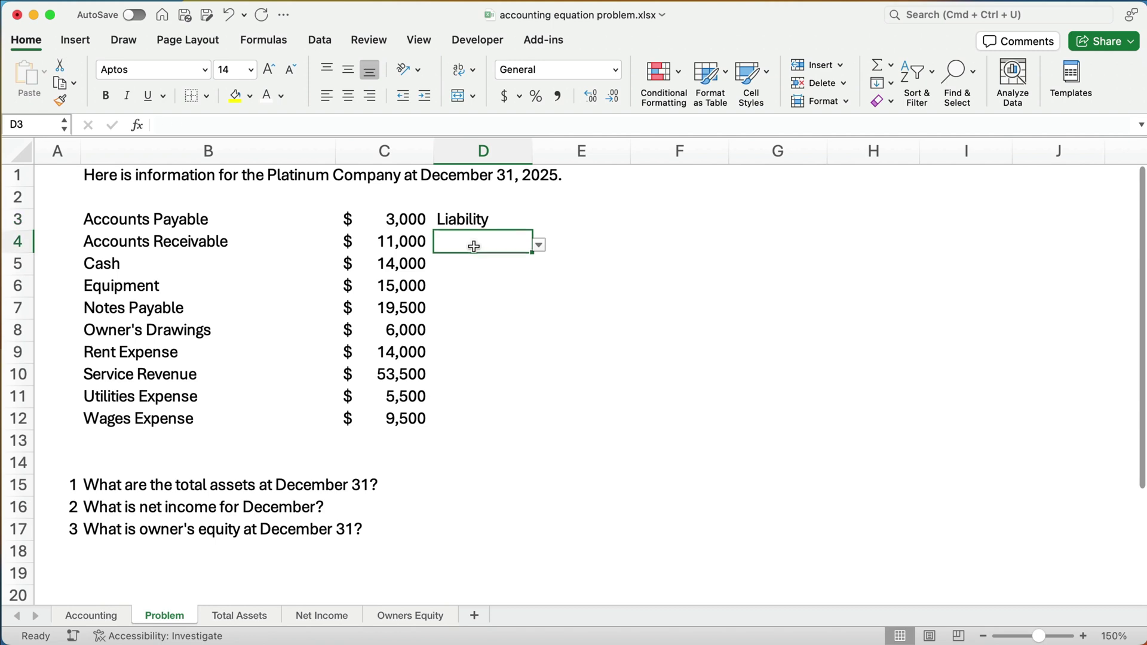
pyautogui.click(539, 245)
pyautogui.click(471, 266)
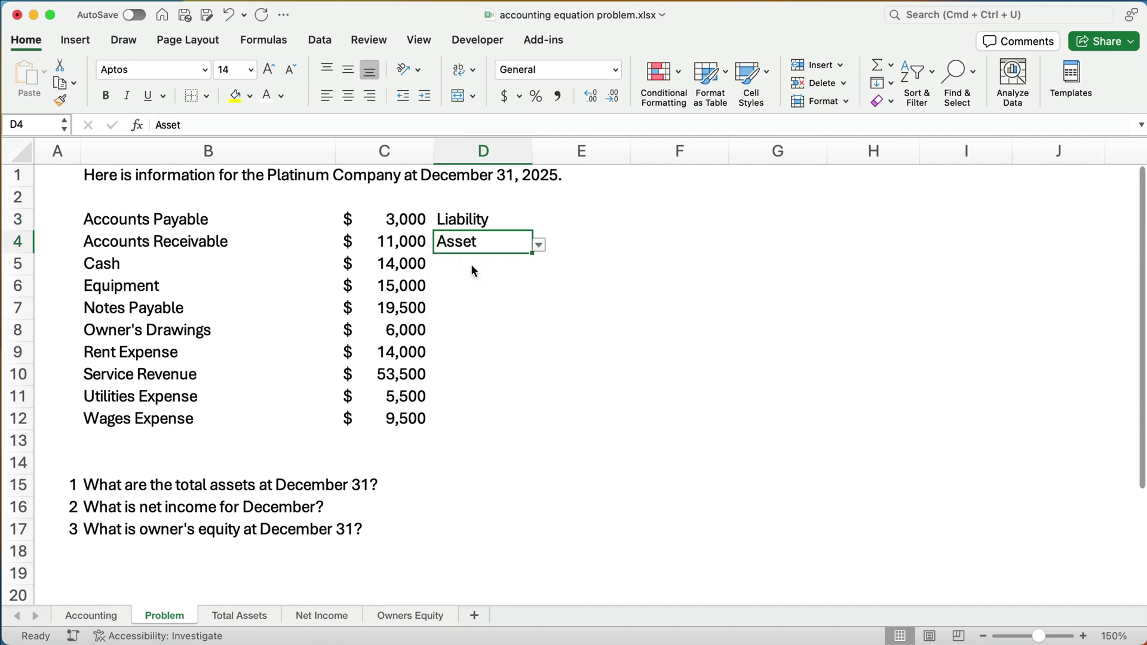
pyautogui.click(471, 264)
pyautogui.click(544, 275)
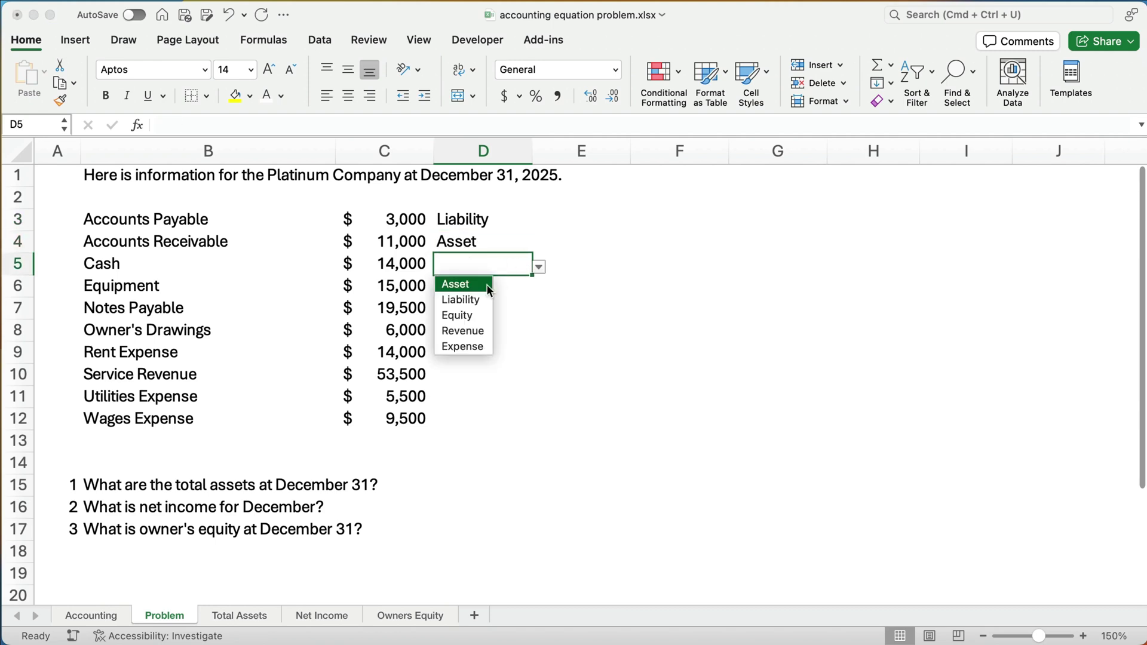
pyautogui.click(470, 287)
pyautogui.click(466, 287)
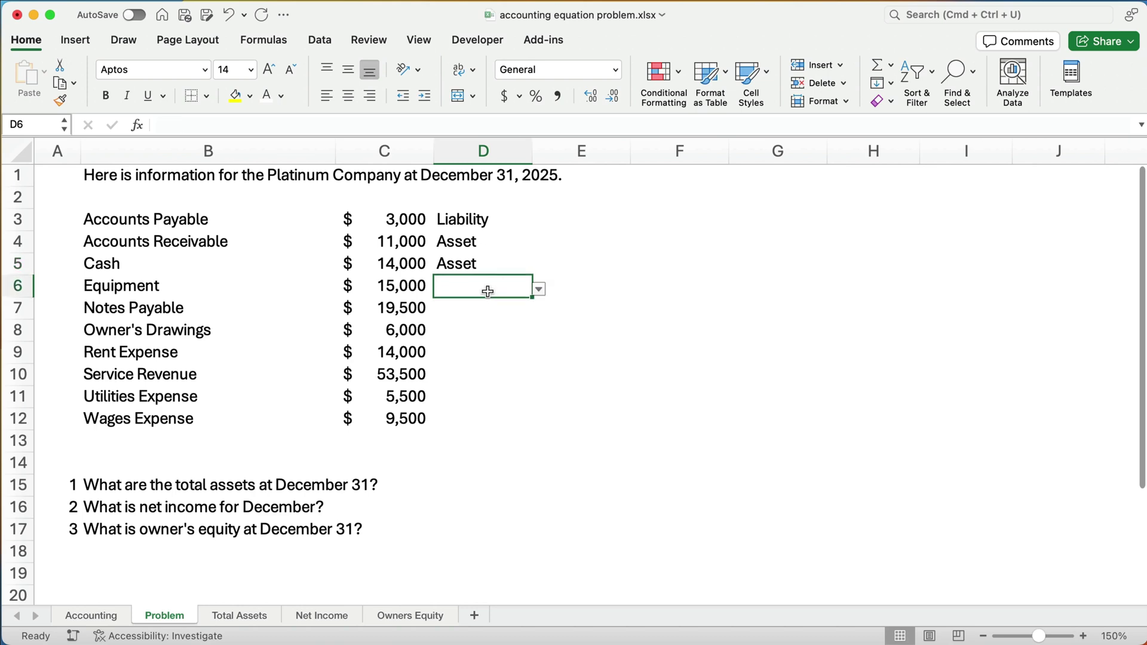
pyautogui.click(539, 290)
pyautogui.click(472, 306)
# Classify Notes Payable as Liability in D7 and Owner's Drawings as Equity in D8
pyautogui.click(446, 307)
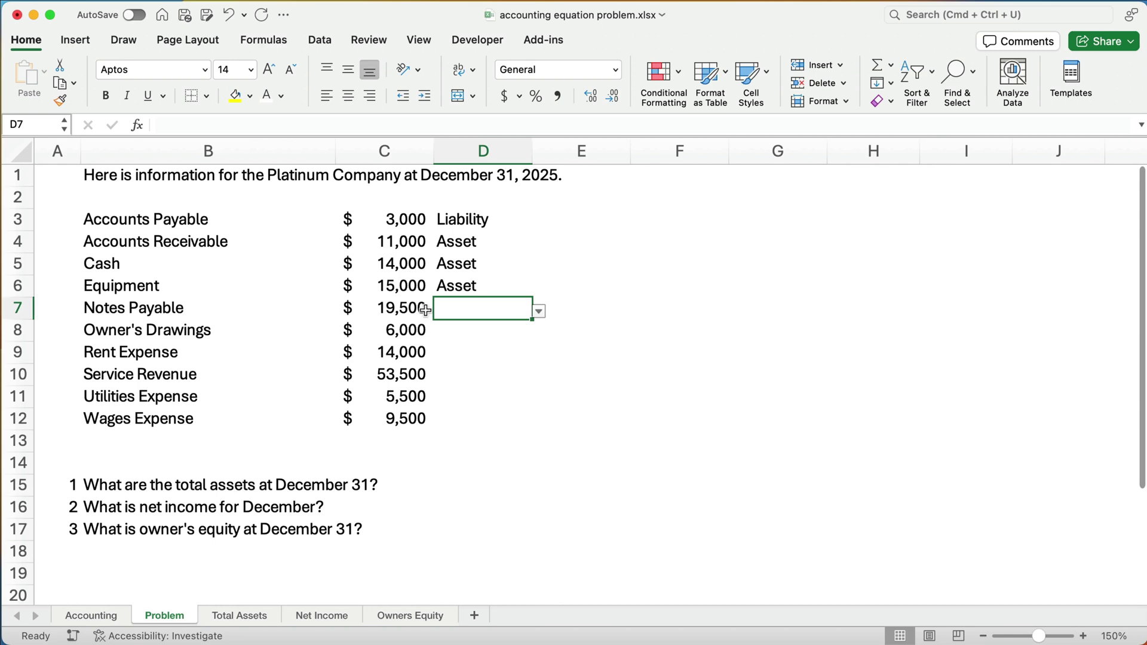
pyautogui.click(539, 312)
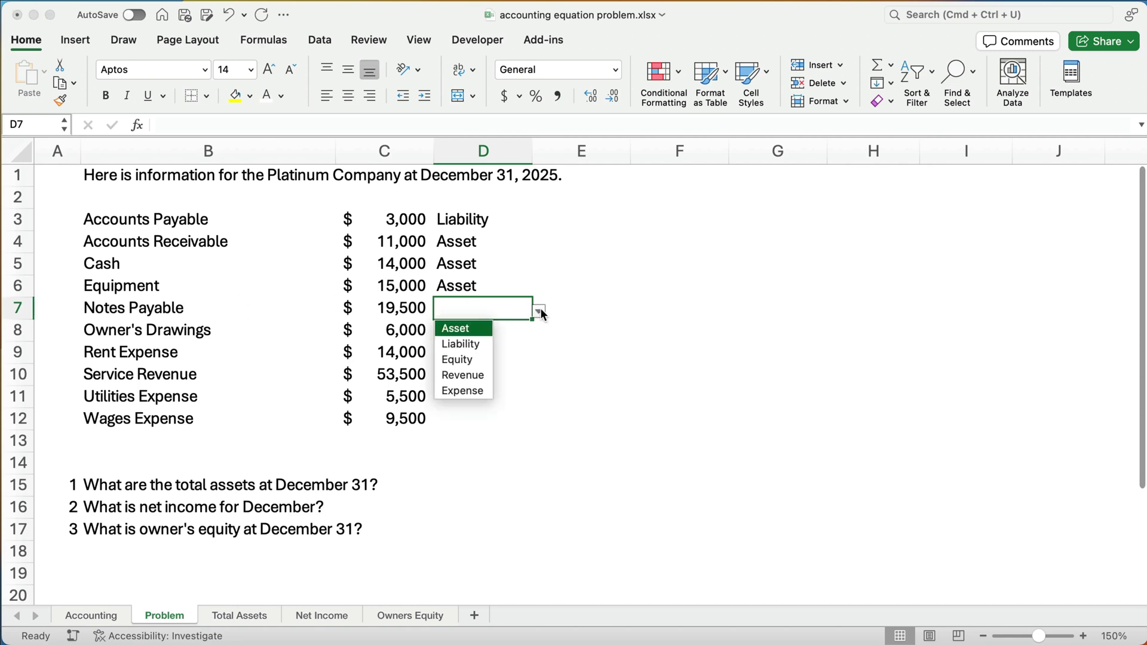
pyautogui.click(482, 345)
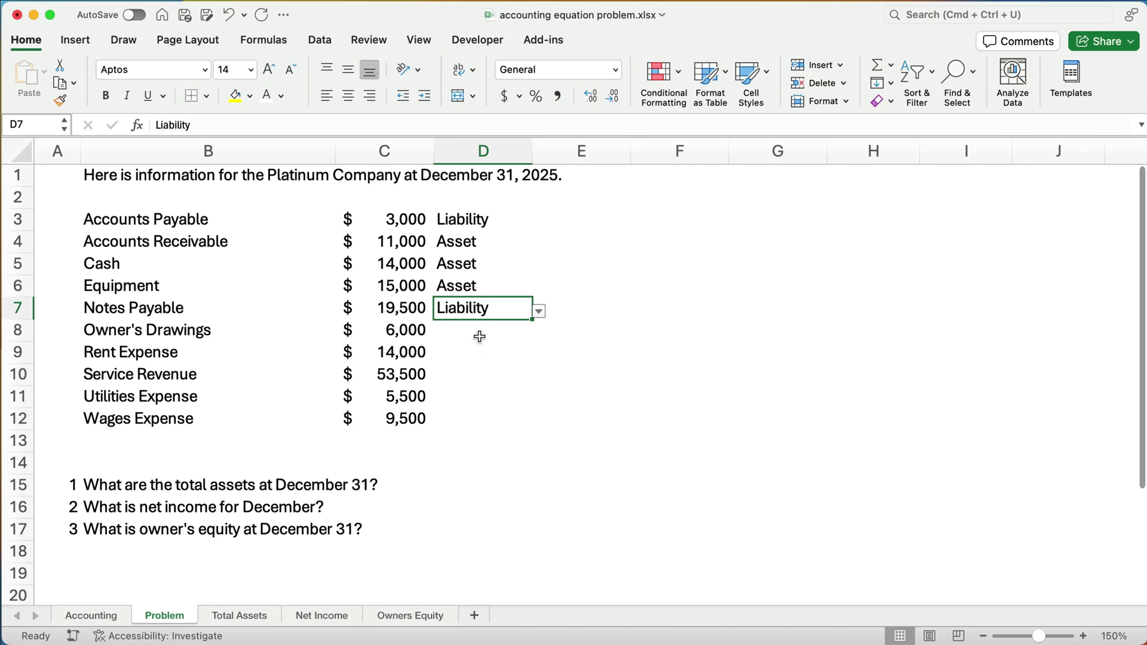
pyautogui.click(479, 336)
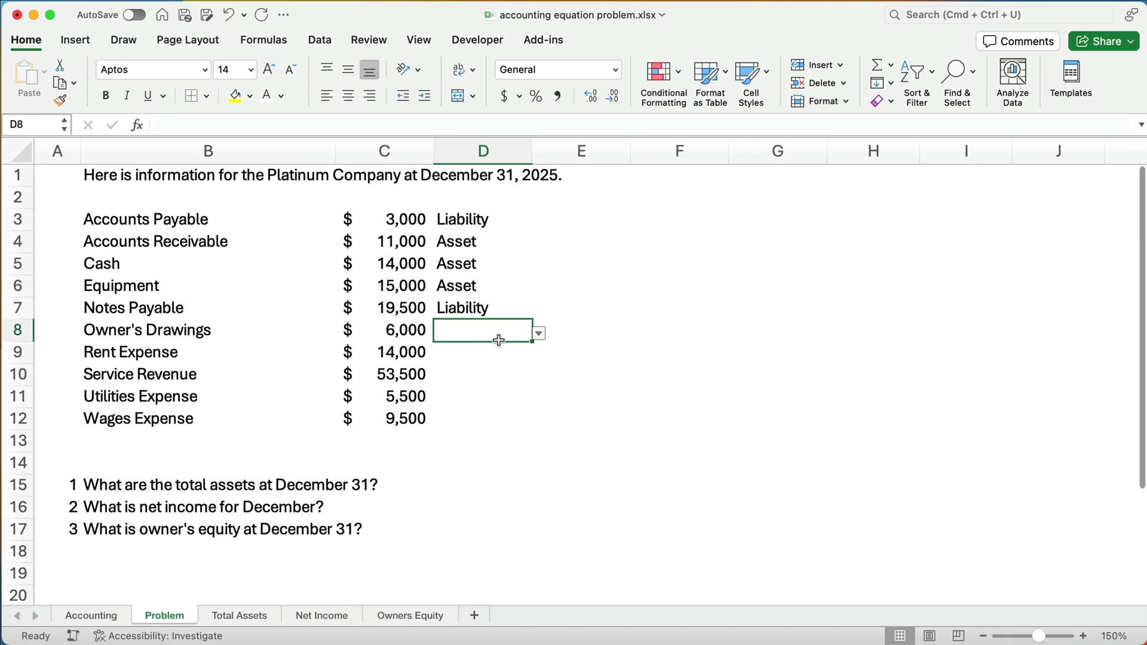
pyautogui.click(539, 335)
pyautogui.click(493, 385)
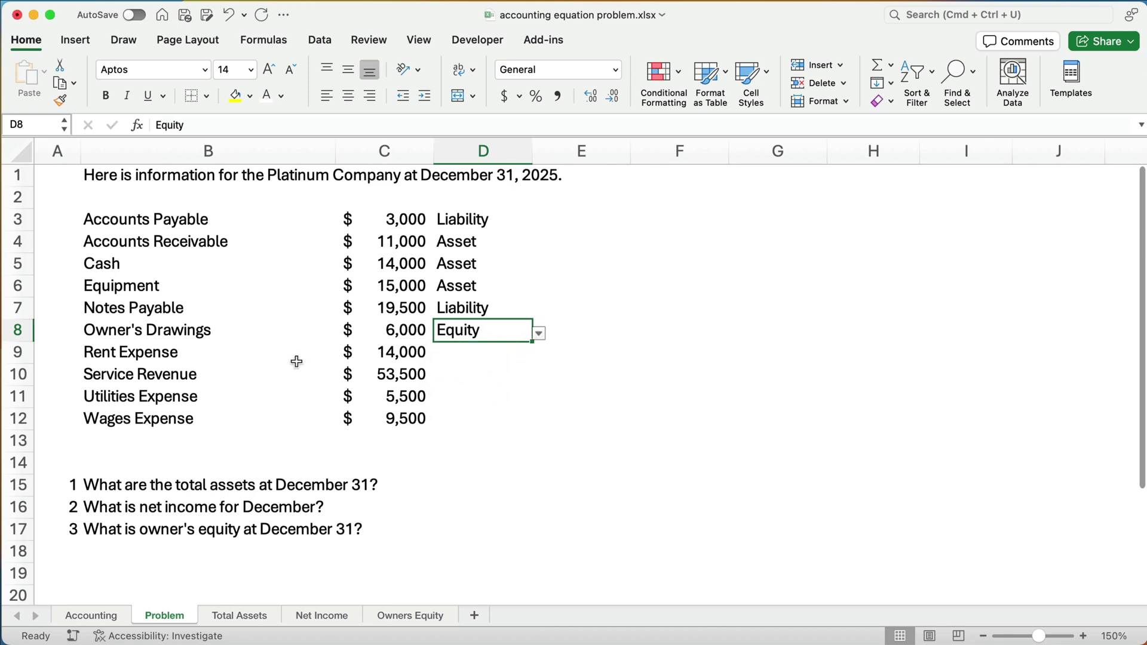
# Classify Rent Expense as Expense in D9 and Service Revenue as Revenue in D10
pyautogui.click(467, 357)
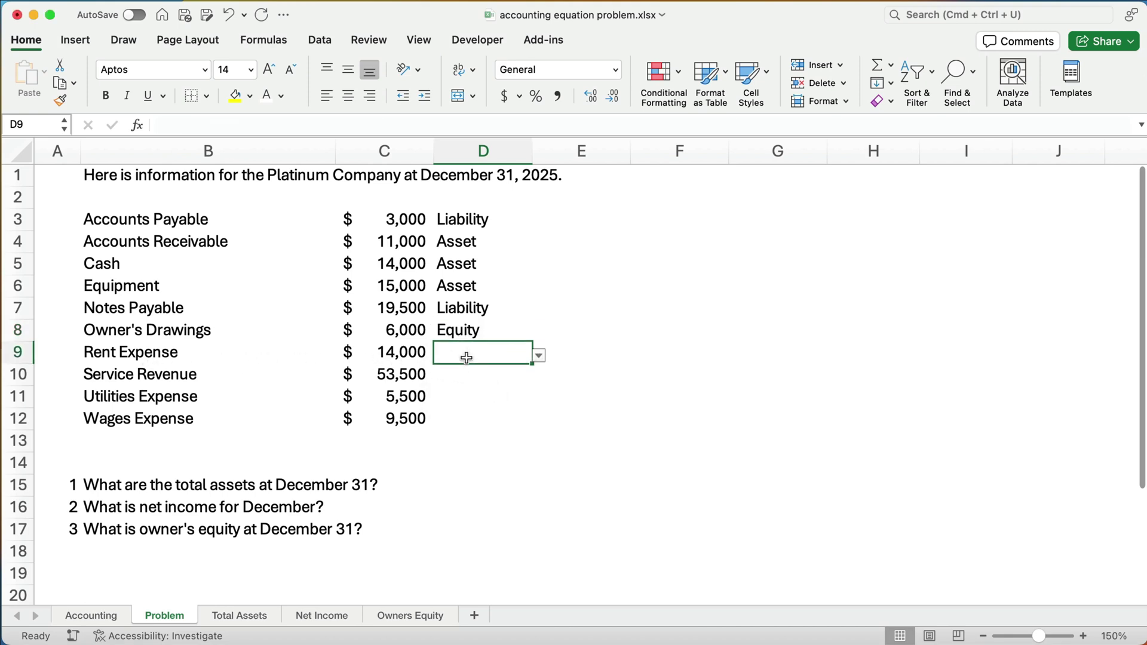
pyautogui.click(539, 357)
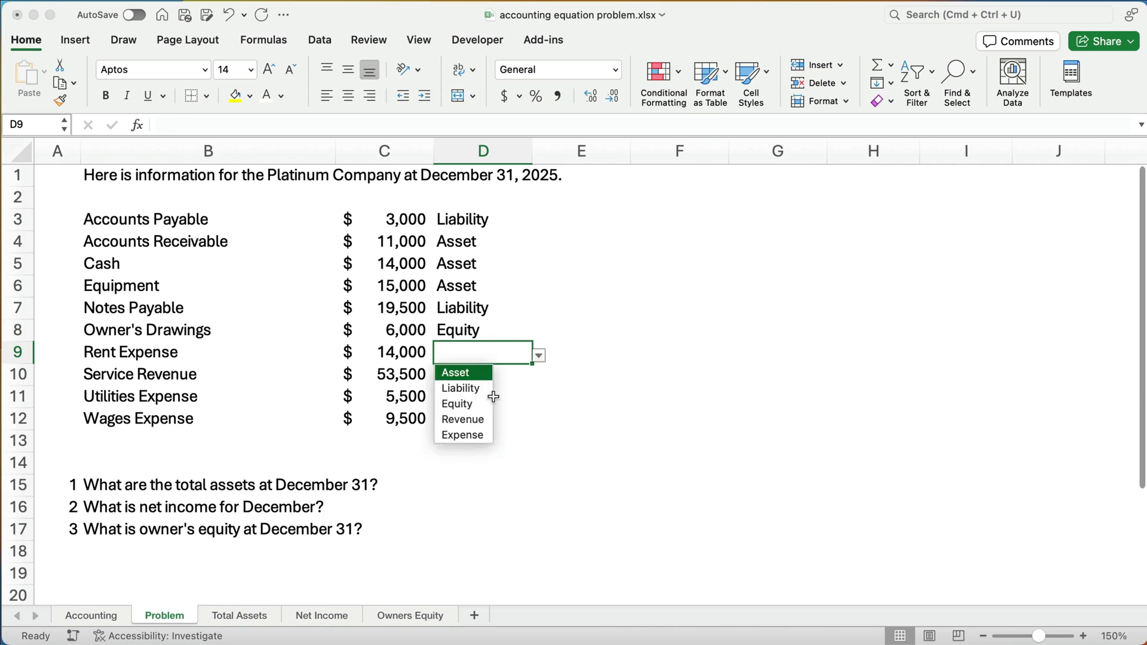
pyautogui.click(478, 437)
pyautogui.click(462, 383)
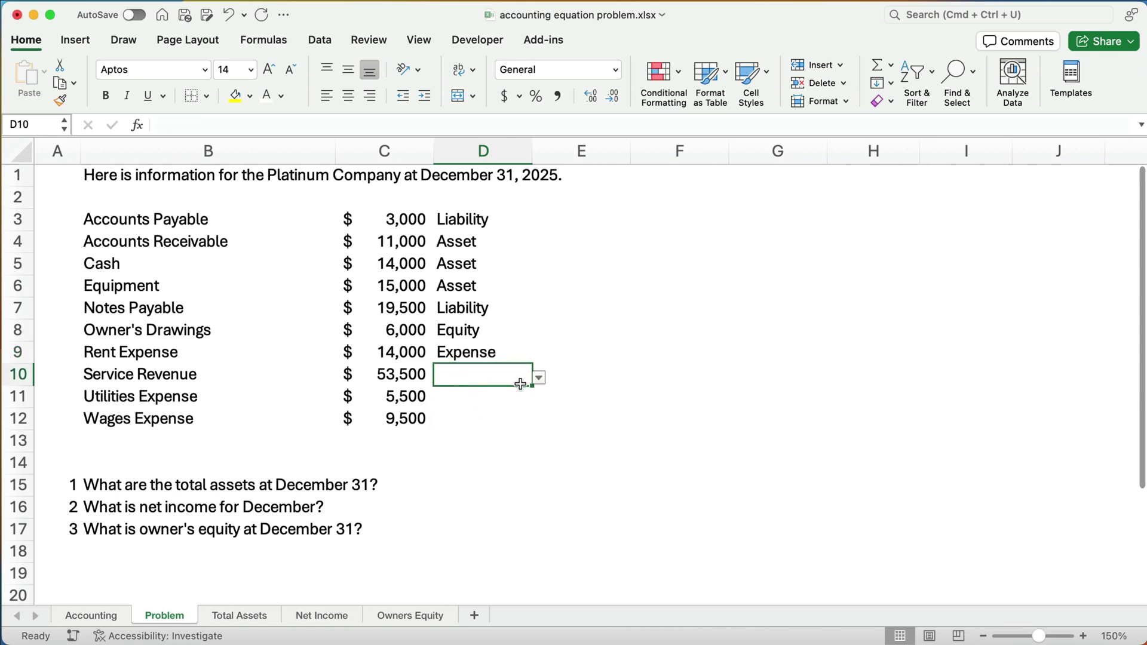
pyautogui.click(540, 377)
pyautogui.click(487, 443)
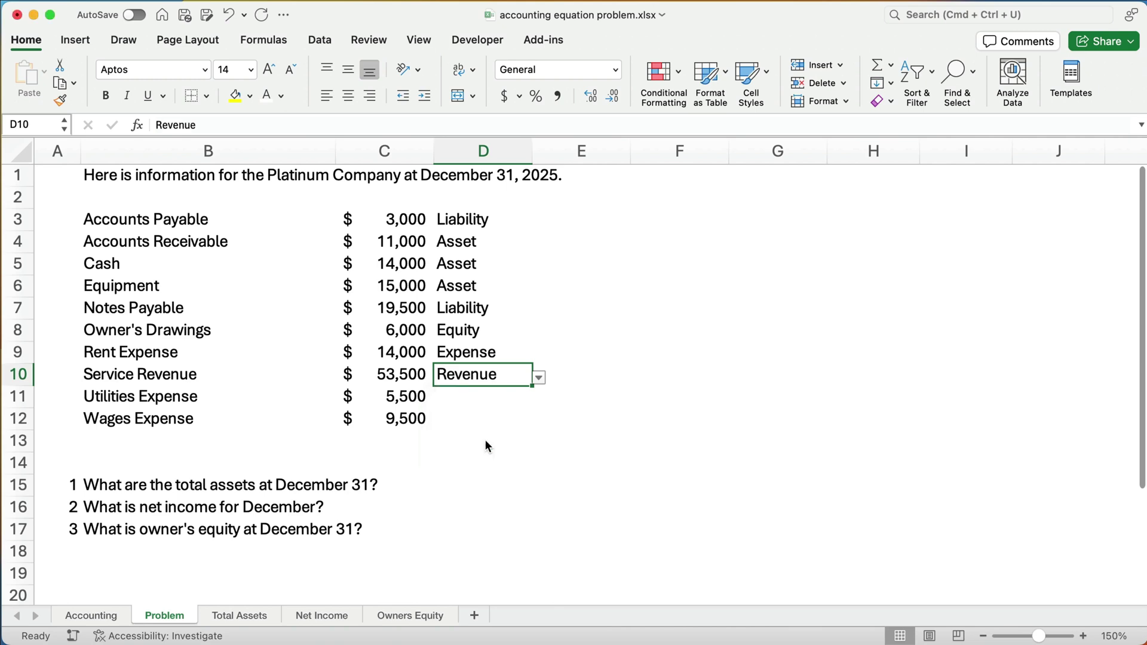
# Classify Utilities Expense and Wages Expense as Expense in D11:D12
pyautogui.click(466, 399)
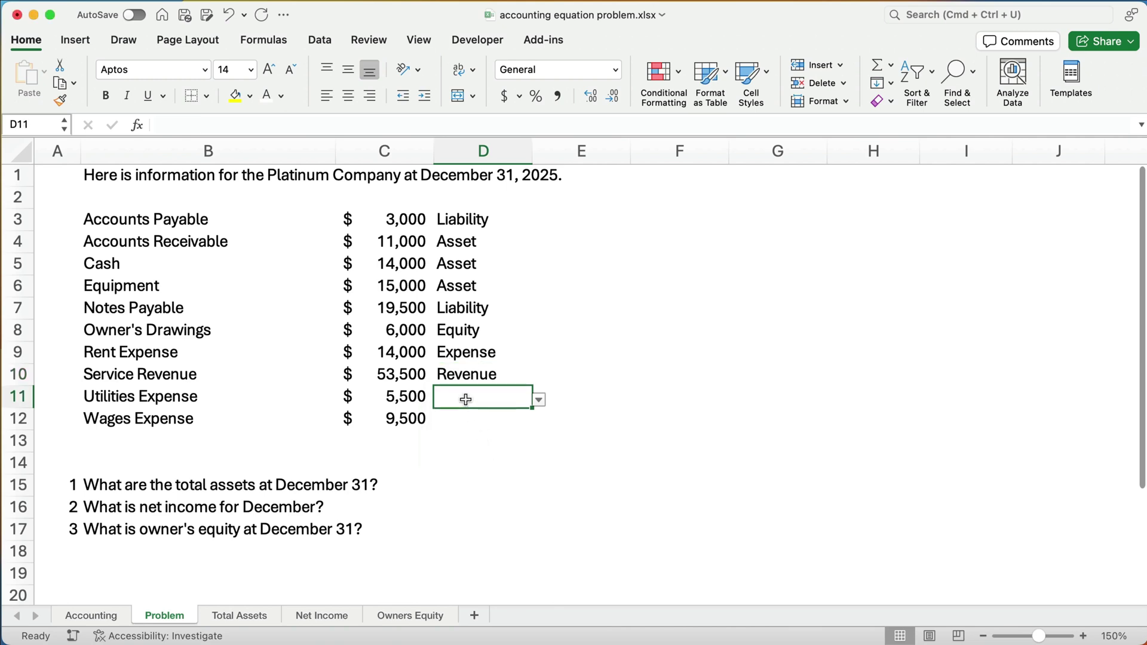
pyautogui.click(540, 400)
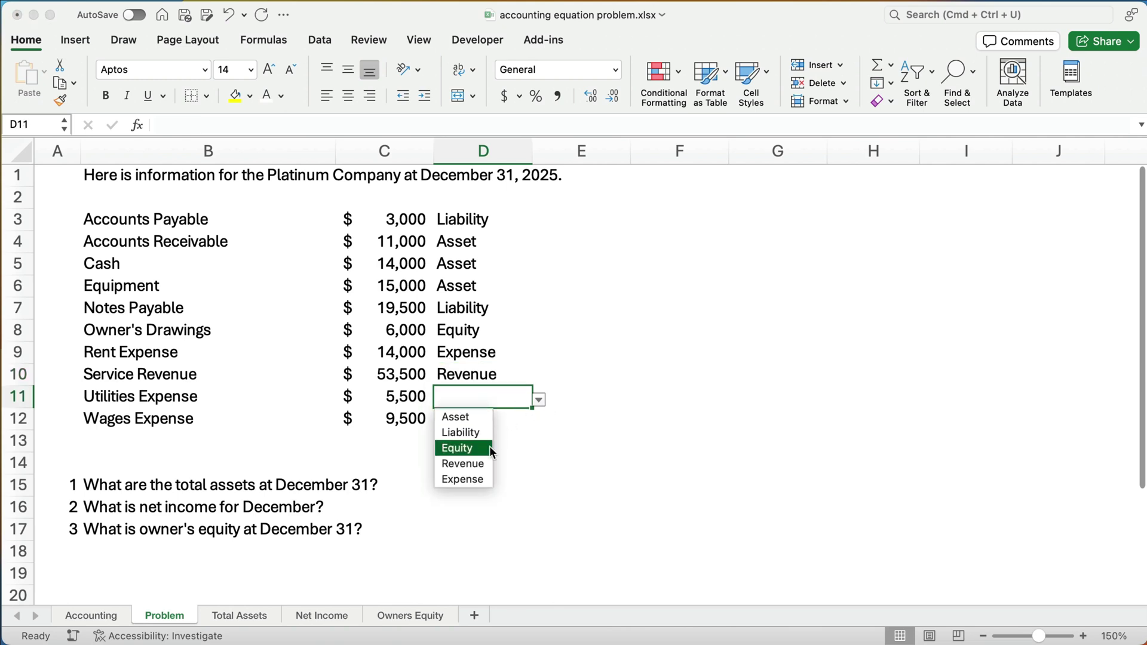
pyautogui.click(475, 479)
pyautogui.click(485, 419)
pyautogui.click(540, 424)
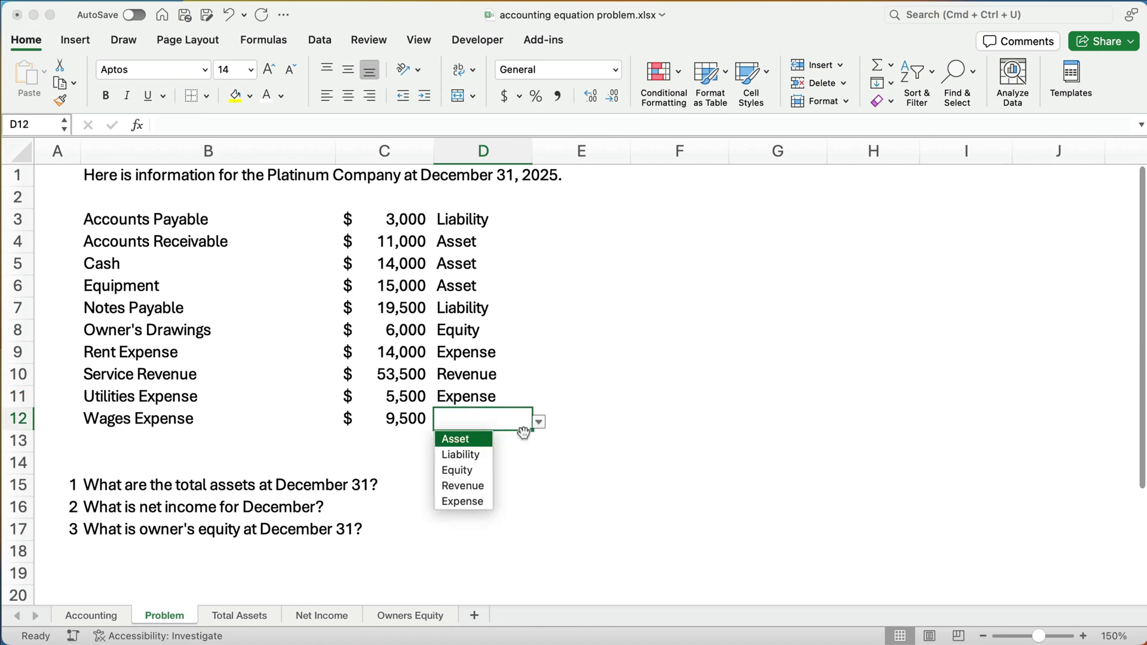
pyautogui.click(471, 500)
pyautogui.click(549, 465)
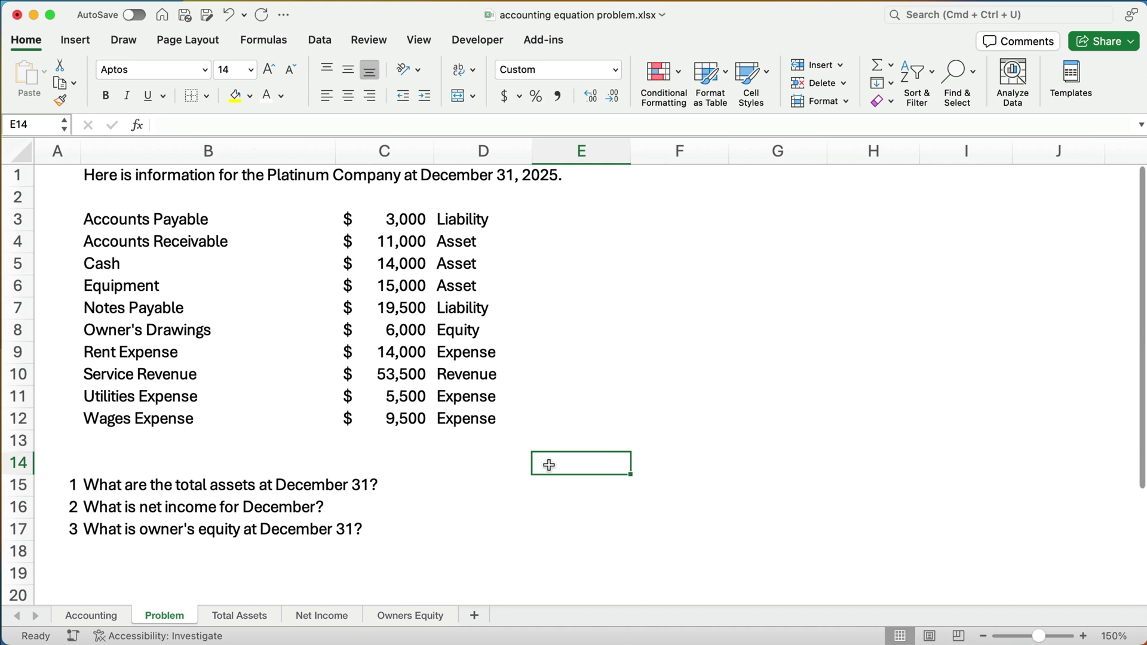
# On the Total Assets sheet, clear the balance sheet's amounts in H5:H9 and the asset labels in F5:F7
pyautogui.moveTo(468, 243); pyautogui.dragTo(466, 286)
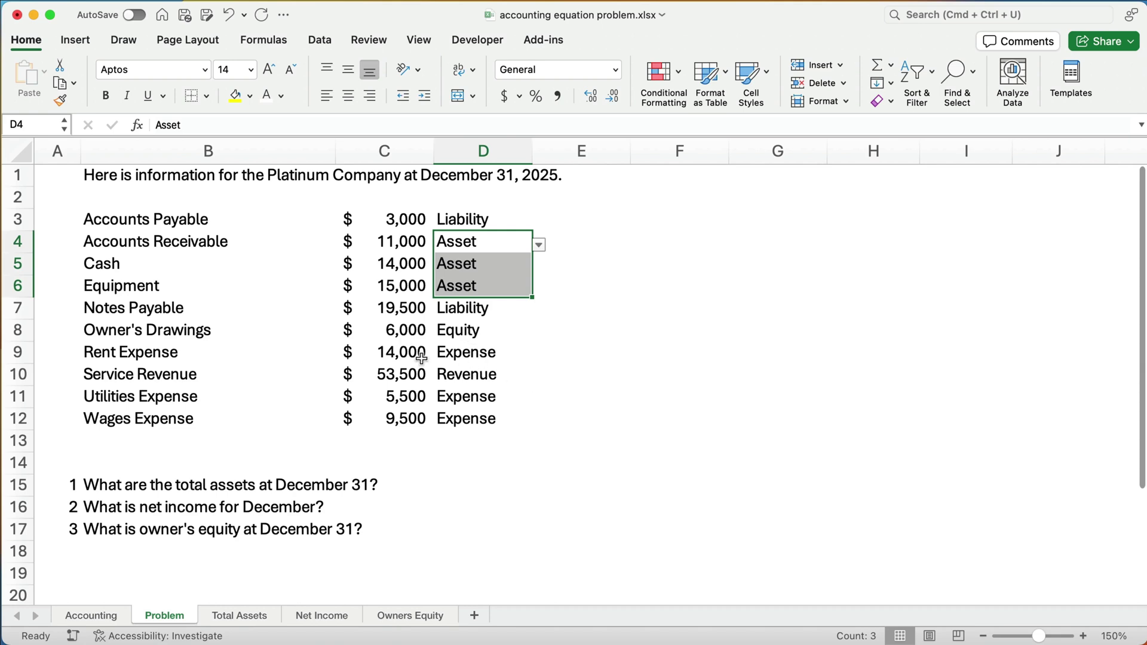
pyautogui.click(240, 616)
pyautogui.moveTo(938, 255); pyautogui.dragTo(947, 359)
pyautogui.press('Delete')
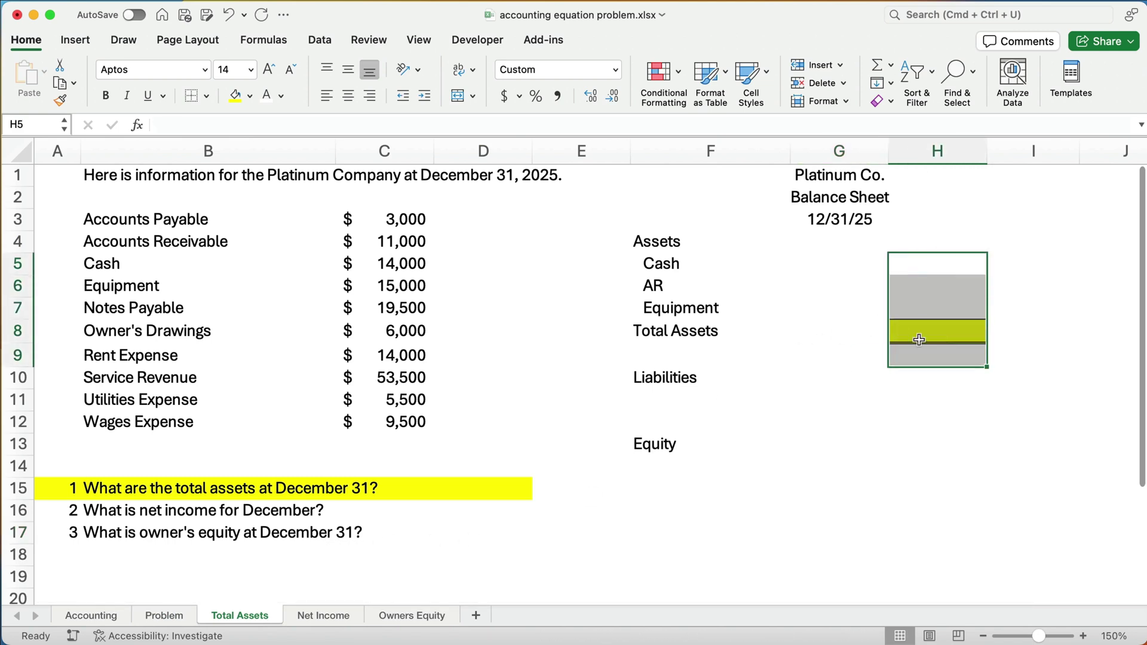
pyautogui.moveTo(648, 263); pyautogui.dragTo(662, 306)
pyautogui.press('Delete')
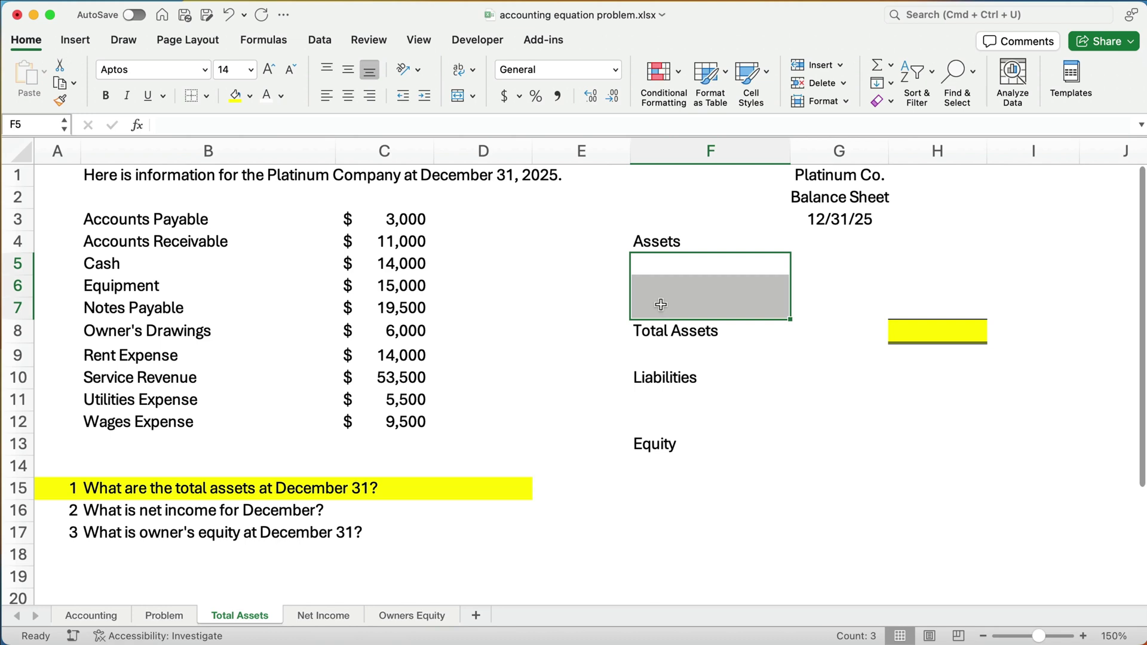
pyautogui.click(515, 406)
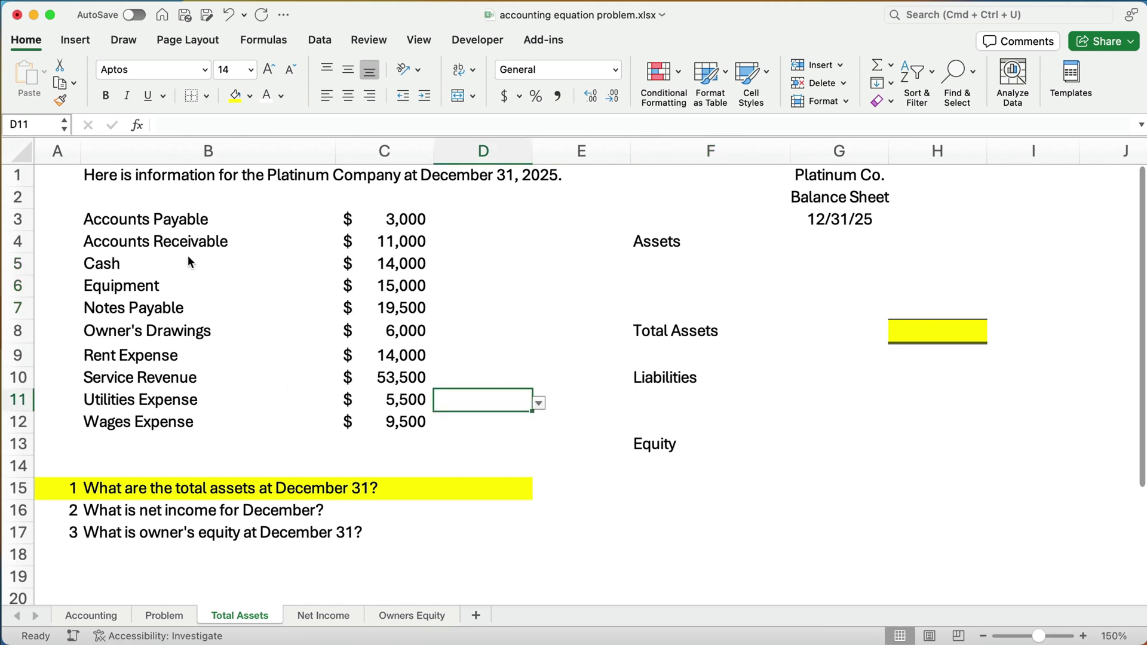
# Copy the Cash and Accounts Receivable labels from the account list into F5 and F6 under Assets
pyautogui.click(111, 268)
pyautogui.press('super+c')
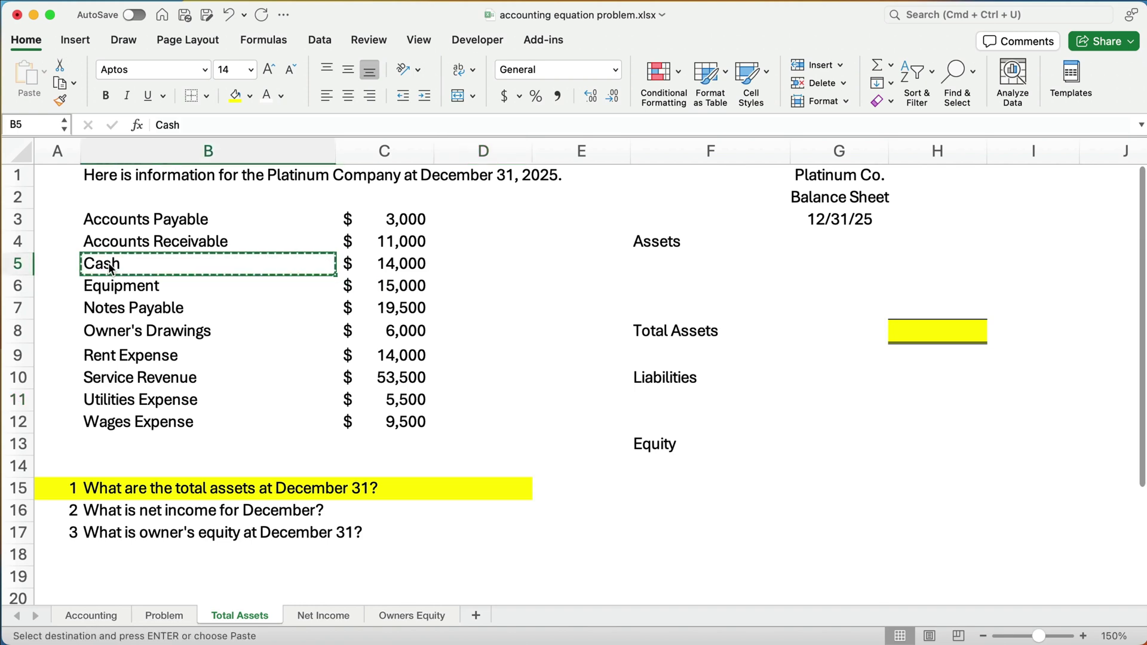
pyautogui.click(652, 263)
pyautogui.press('super+v')
pyautogui.click(200, 242)
pyautogui.press('super+c')
pyautogui.click(653, 287)
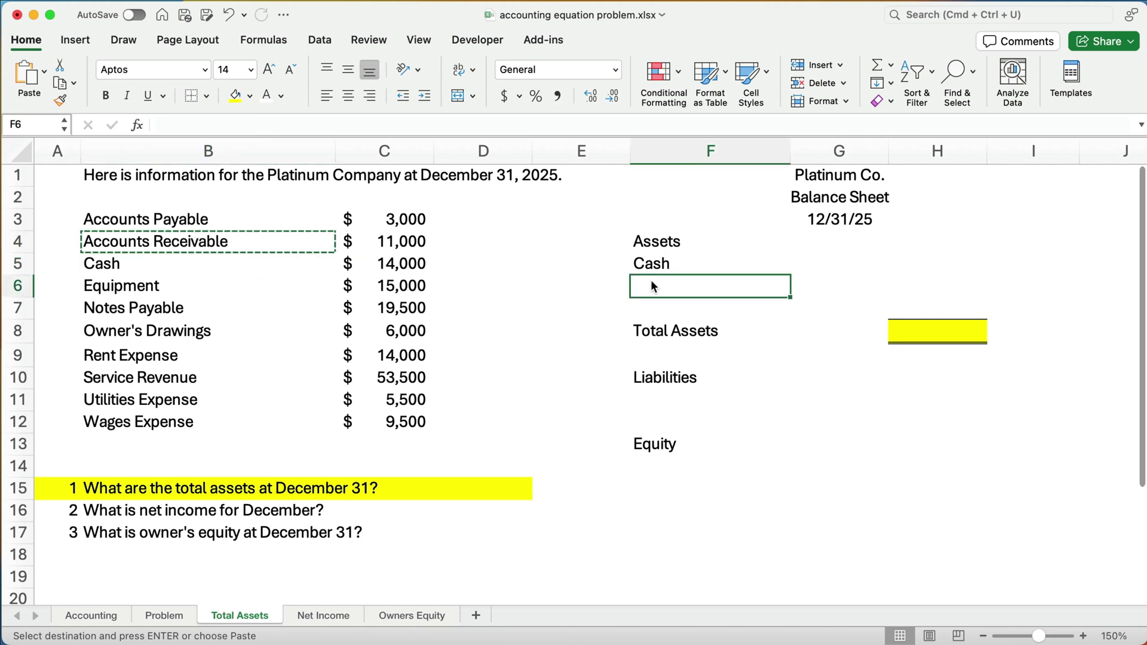
pyautogui.press('super+v')
# Copy the Equipment label from the account list into F7 of the balance sheet
pyautogui.click(132, 291)
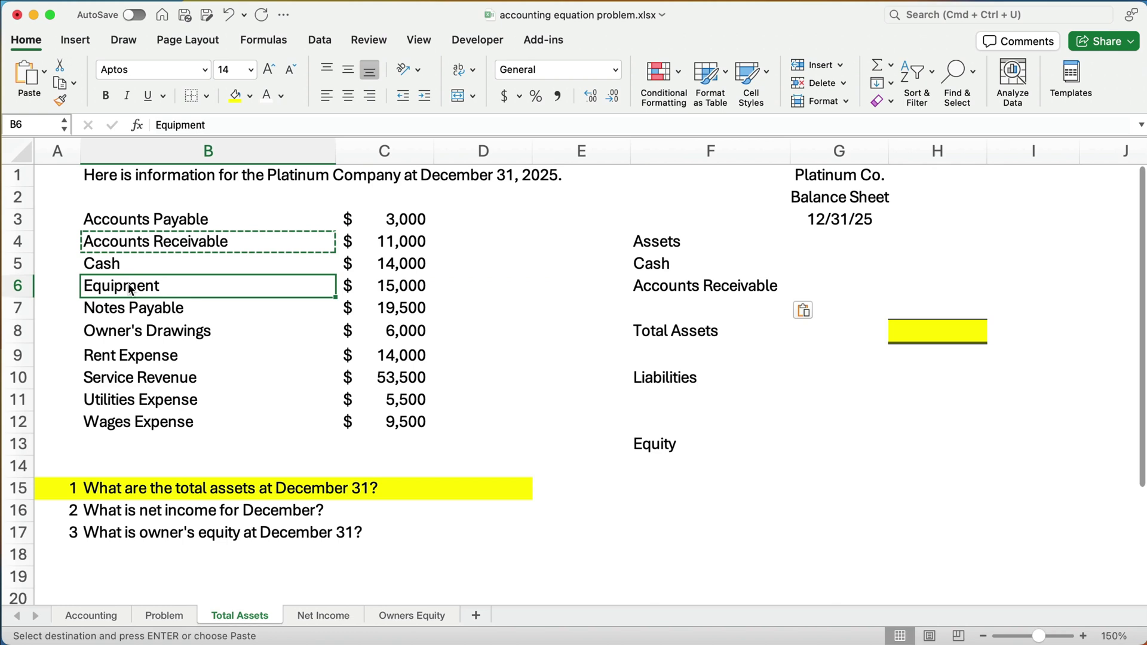
pyautogui.press('super+c')
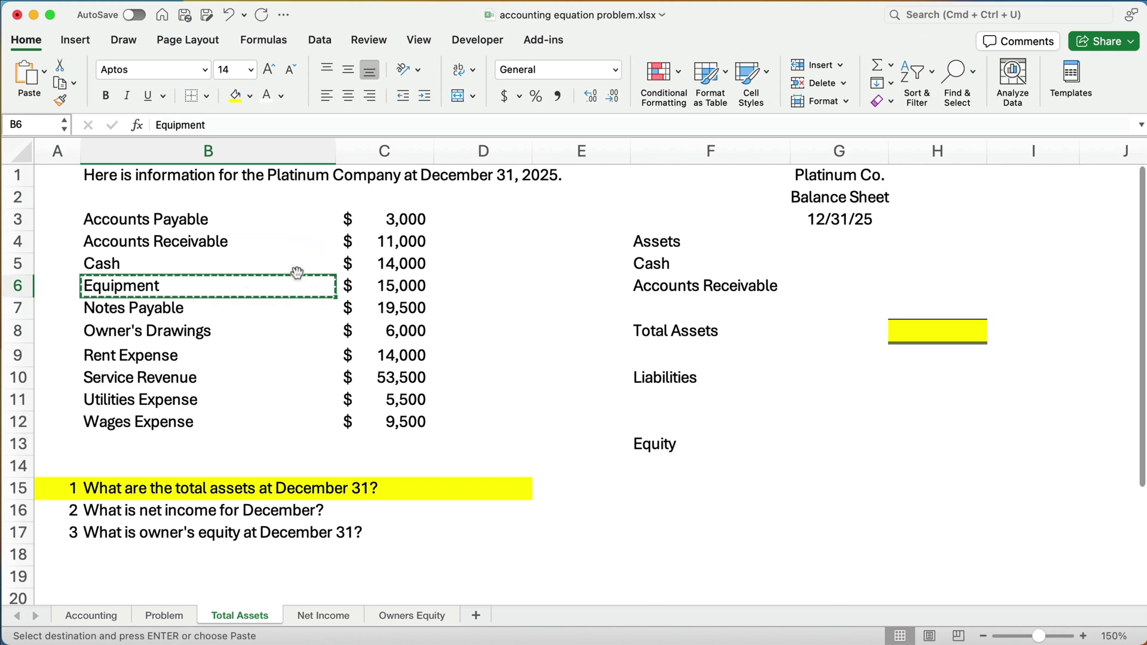
pyautogui.click(665, 306)
pyautogui.press('super+v')
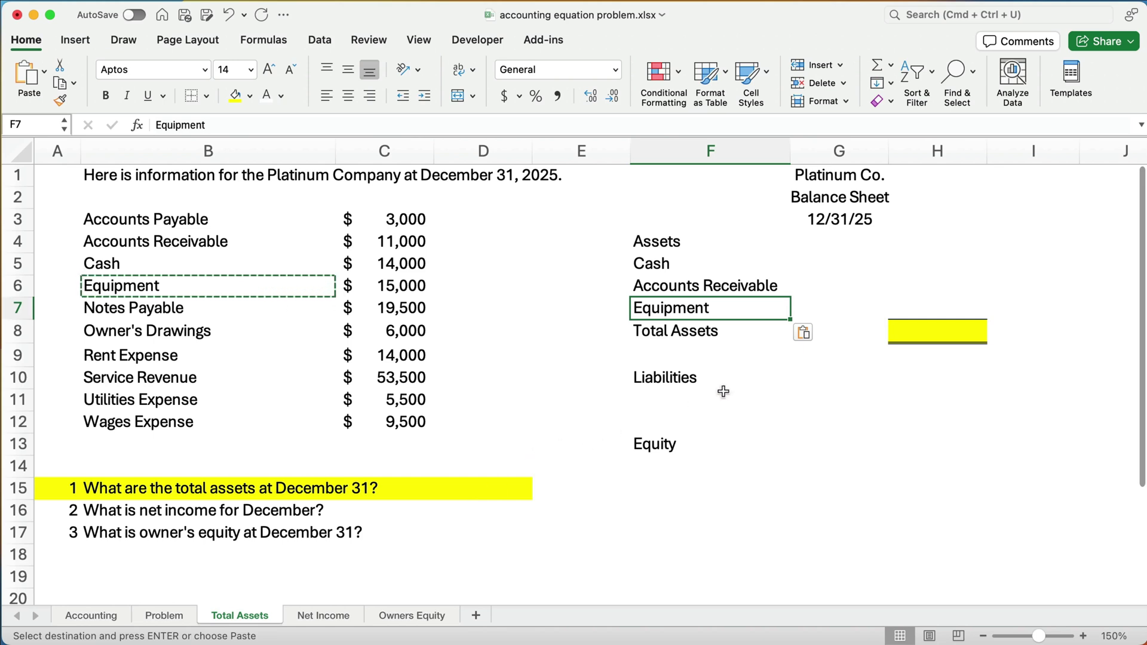
# Link the balance sheet's Cash amount in H5 to C5 and its Accounts Receivable amount in H6 to C4
pyautogui.click(933, 258)
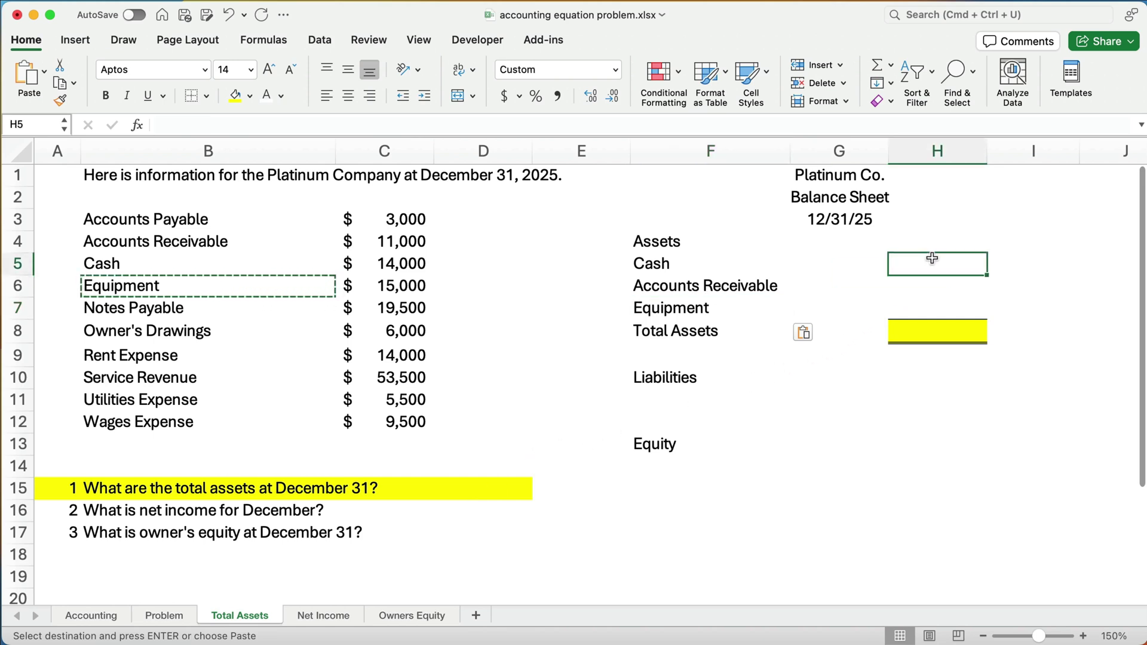
pyautogui.write('=')
pyautogui.click(424, 266)
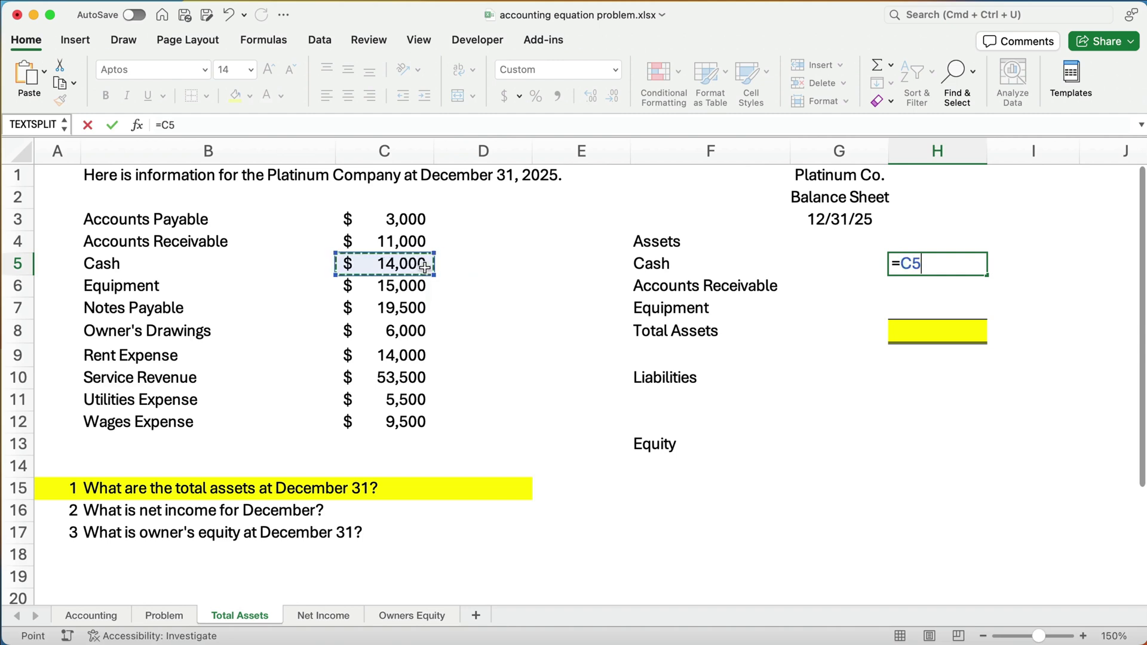
pyautogui.press('Return')
pyautogui.write('=')
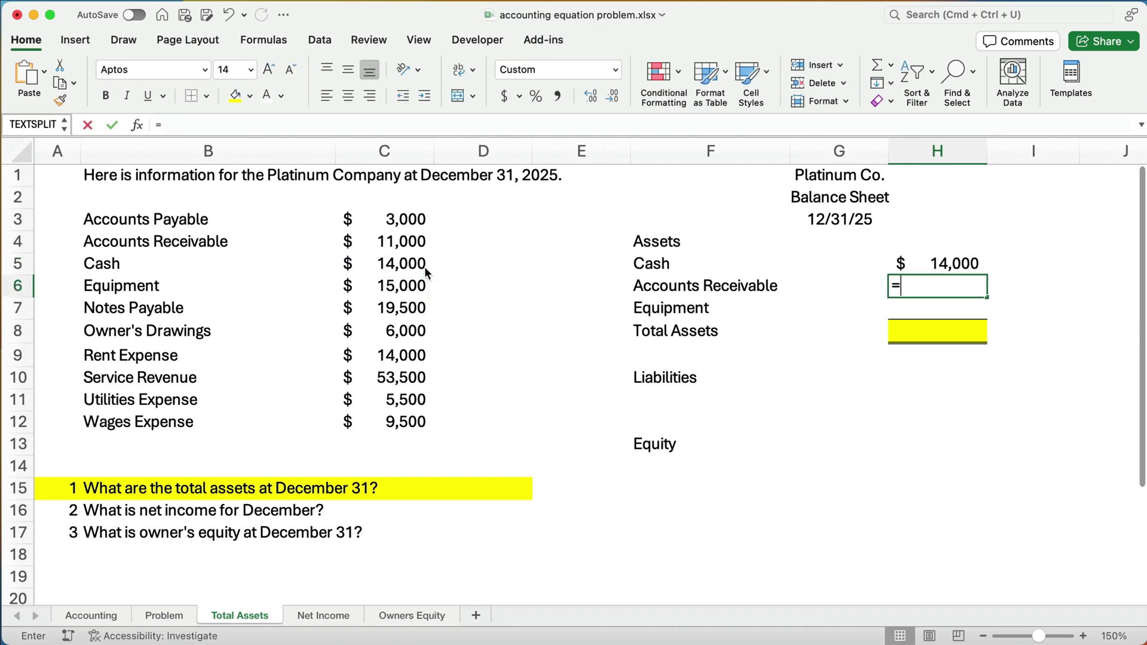
pyautogui.click(416, 244)
pyautogui.press('Return')
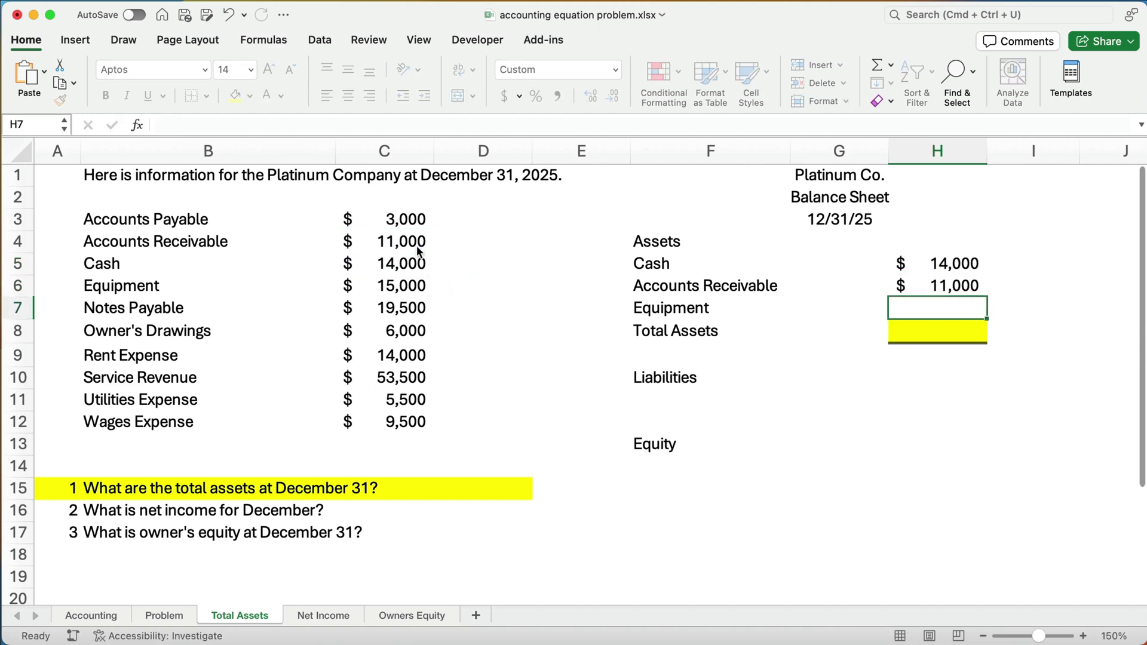
# Link the Equipment amount in H7 to C6 and calculate Total Assets in H8 as the sum of H5:H7
pyautogui.write('=')
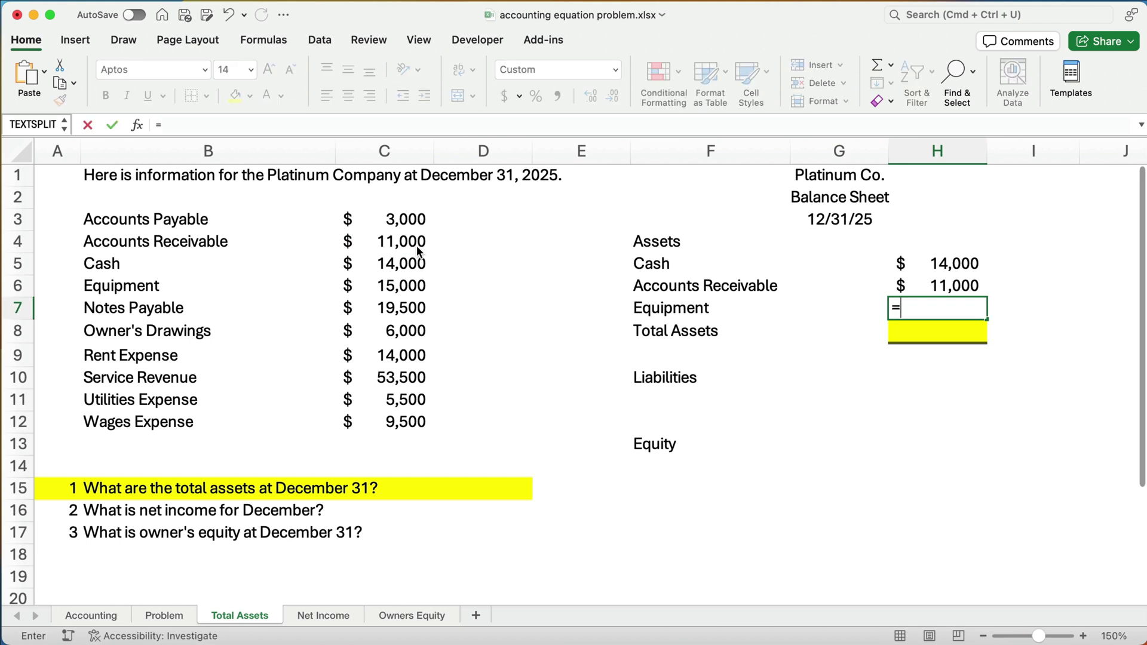
pyautogui.click(376, 291)
pyautogui.press('Return')
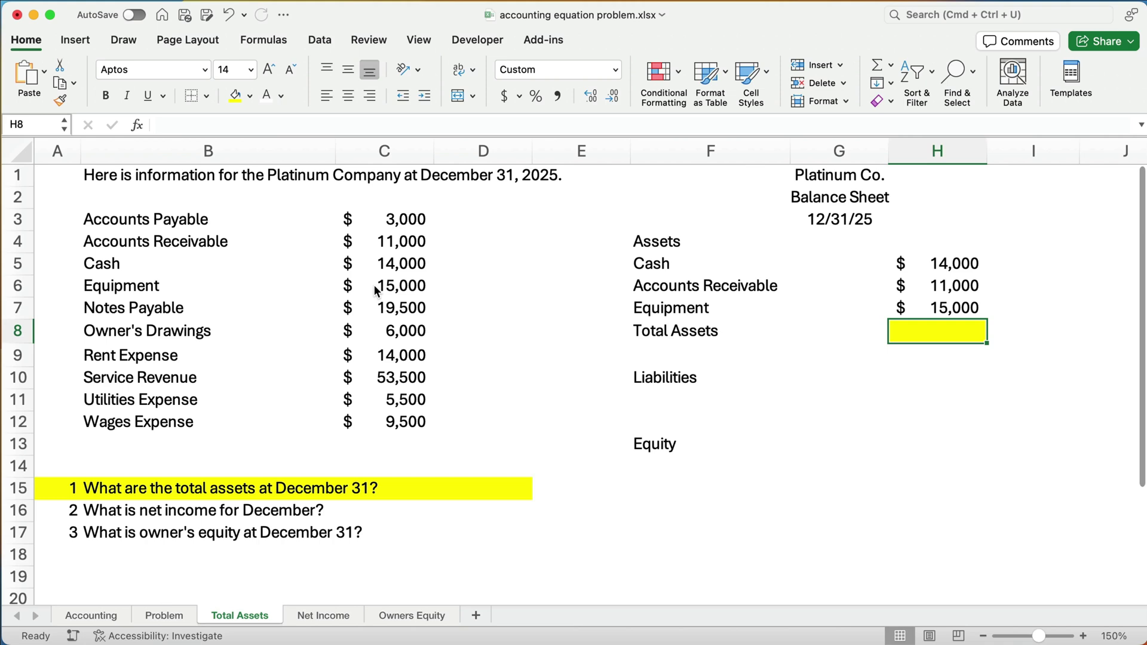
pyautogui.press('super+shift+t')
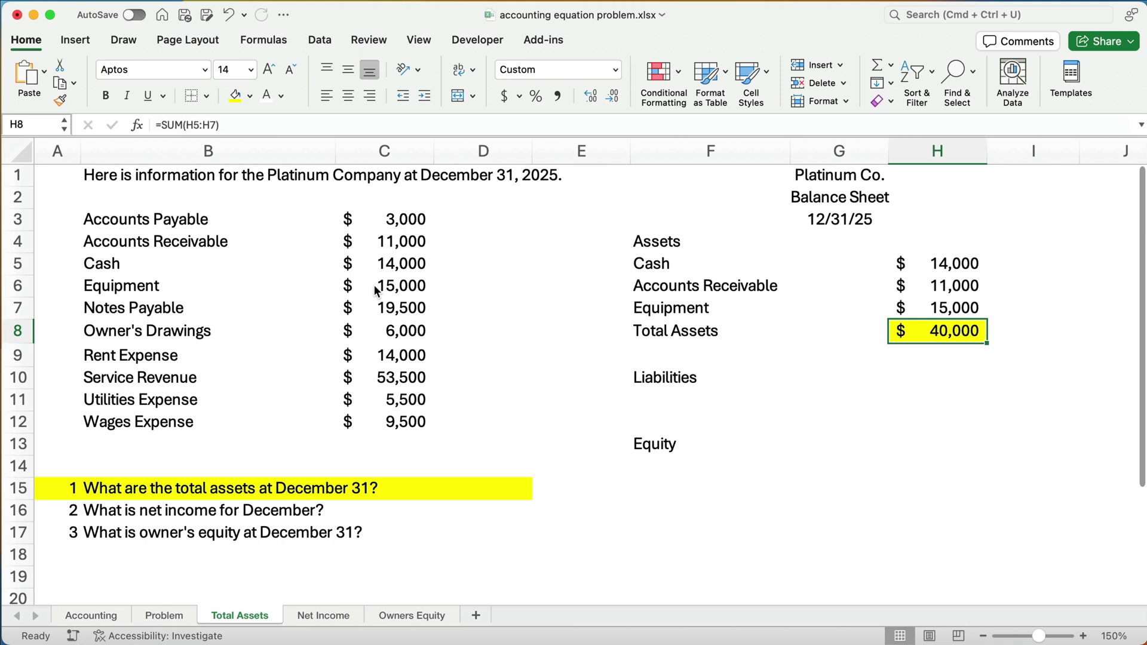
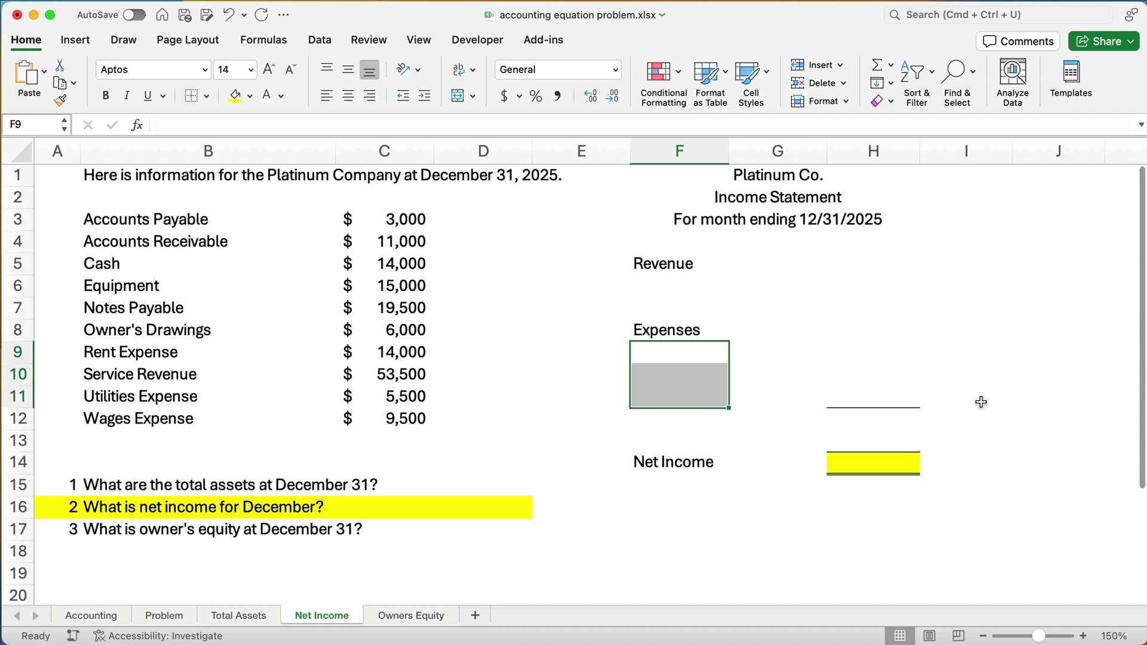
# Copy the Service Revenue label into F6 of the income statement and link its amount in H6 to C10
pyautogui.click(670, 284)
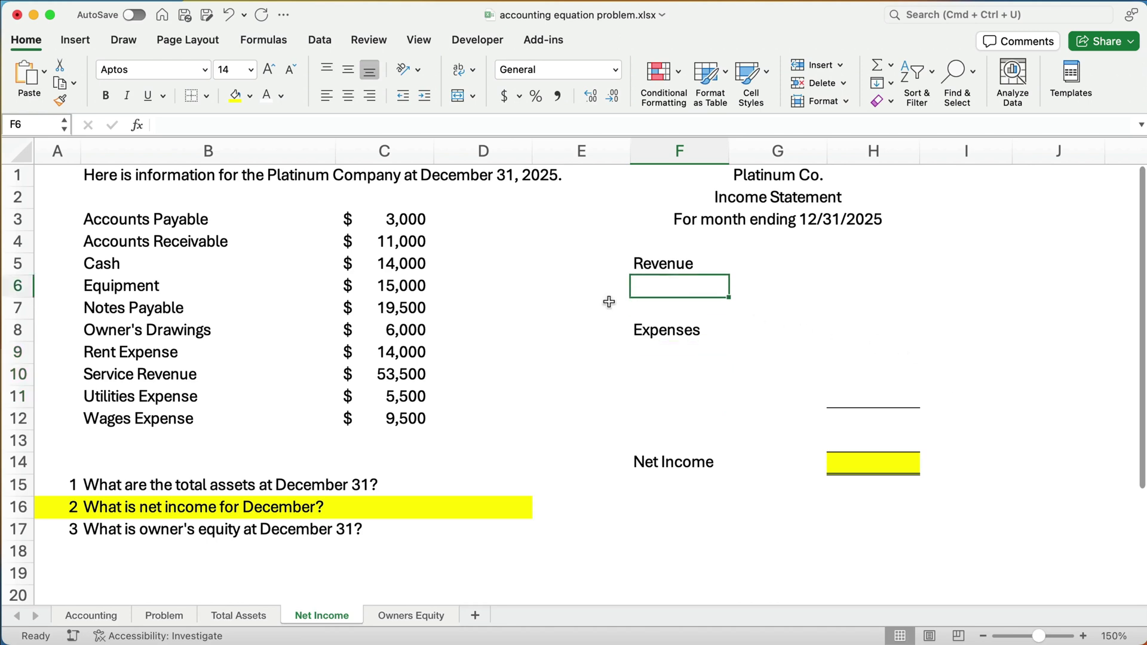
pyautogui.click(115, 371)
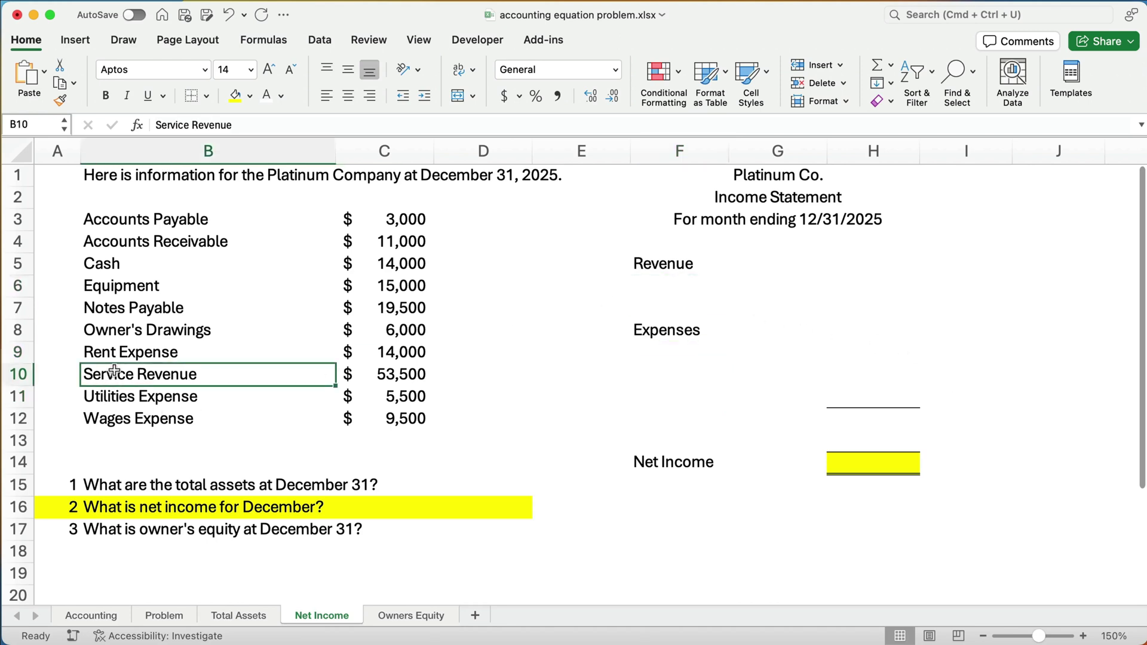
pyautogui.press('super+c')
pyautogui.click(646, 282)
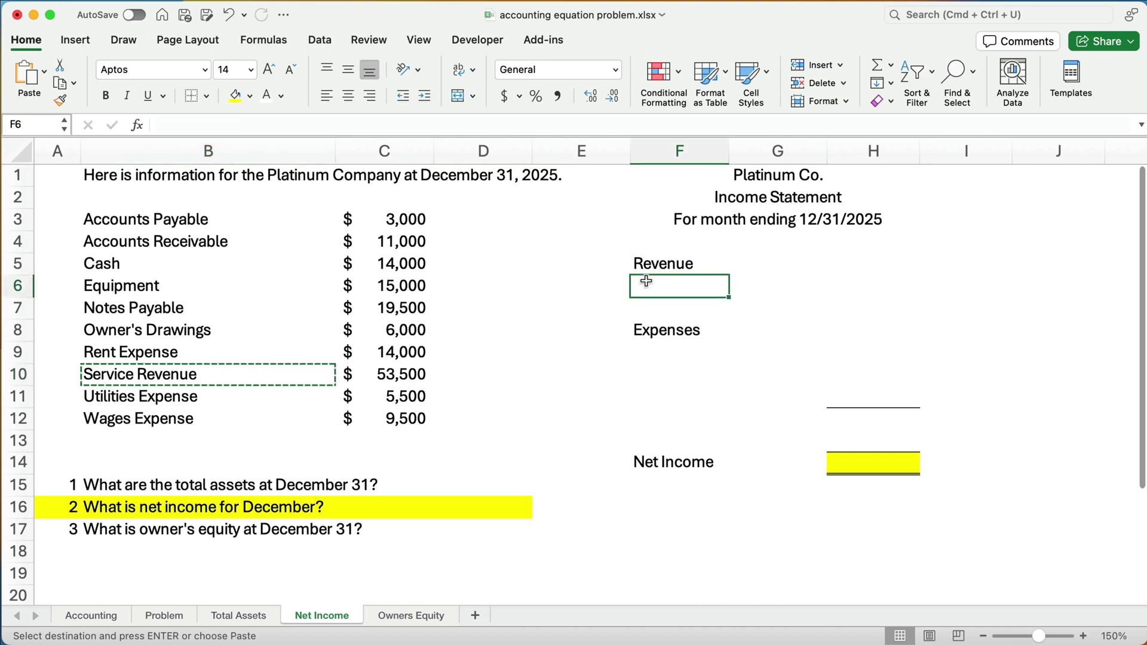
pyautogui.press('super+v')
pyautogui.click(863, 285)
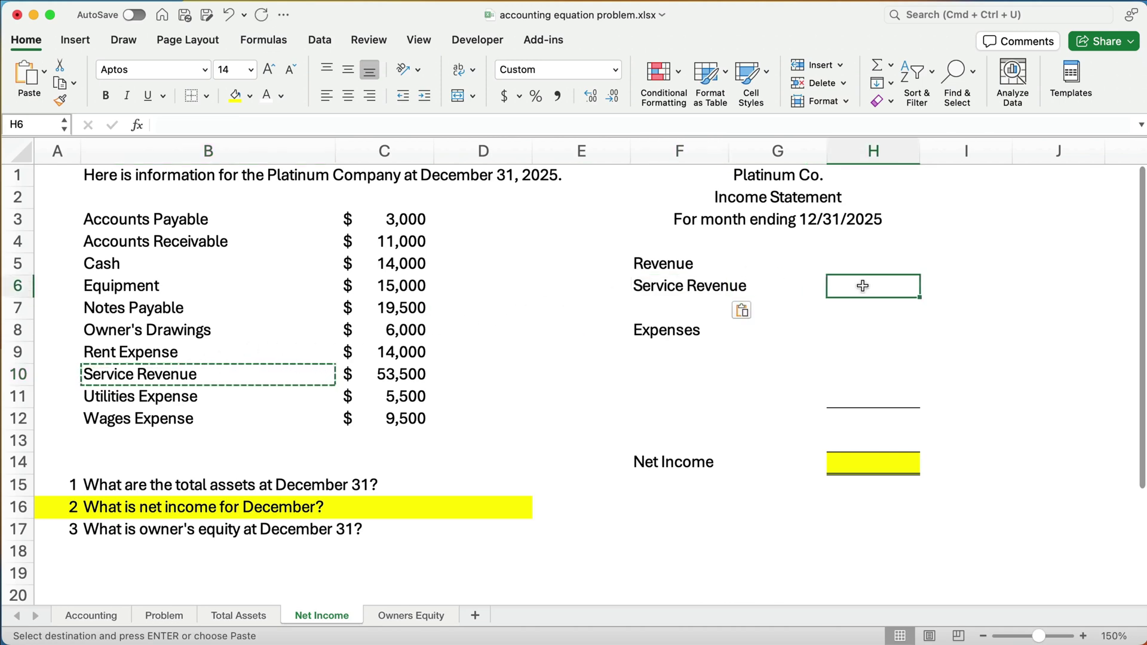
pyautogui.write('=')
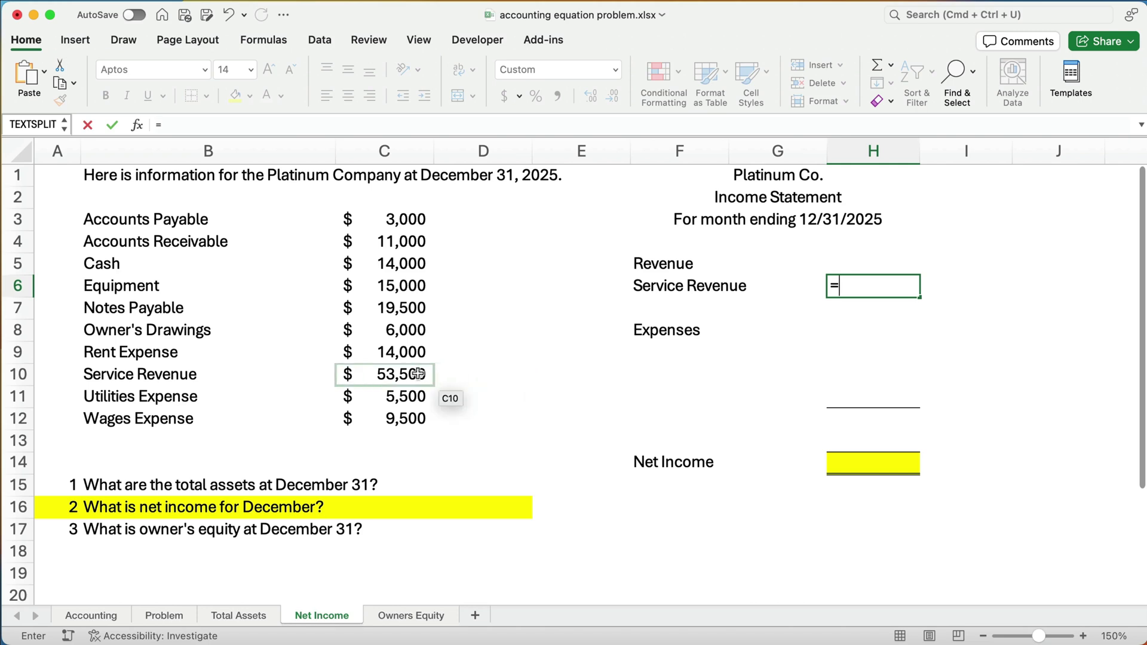
pyautogui.click(418, 374)
pyautogui.press('Return')
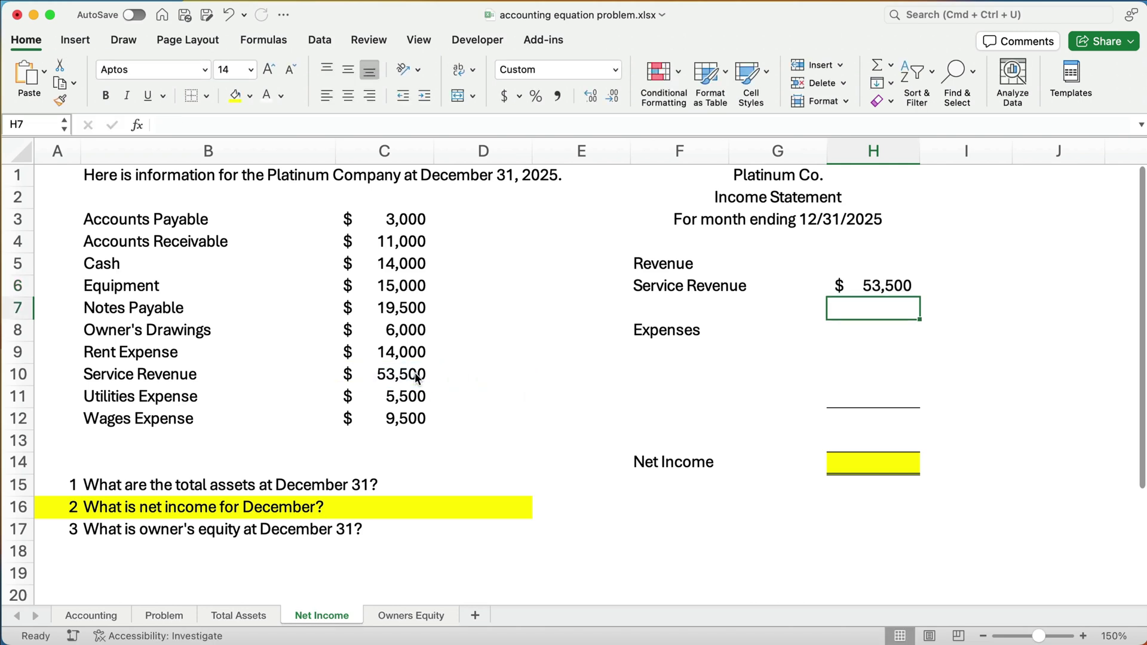
# Copy the Rent Expense label from the account list into F9 under Expenses
pyautogui.press('Down')
pyautogui.press('Down')
pyautogui.press('Left')
pyautogui.press('Left')
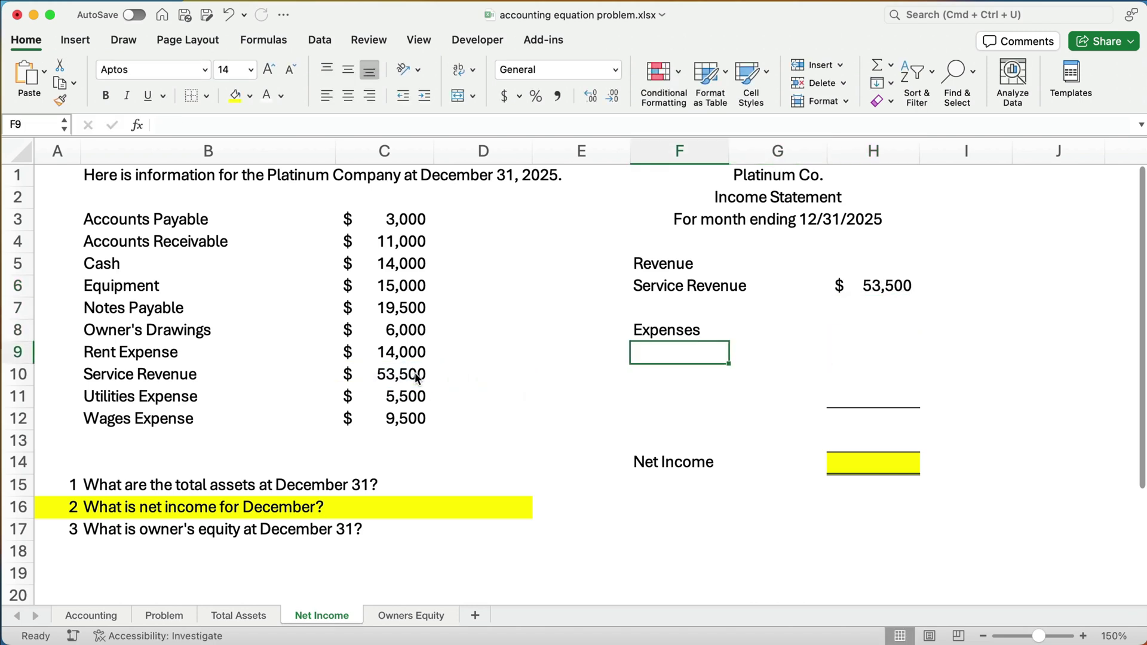
pyautogui.click(130, 358)
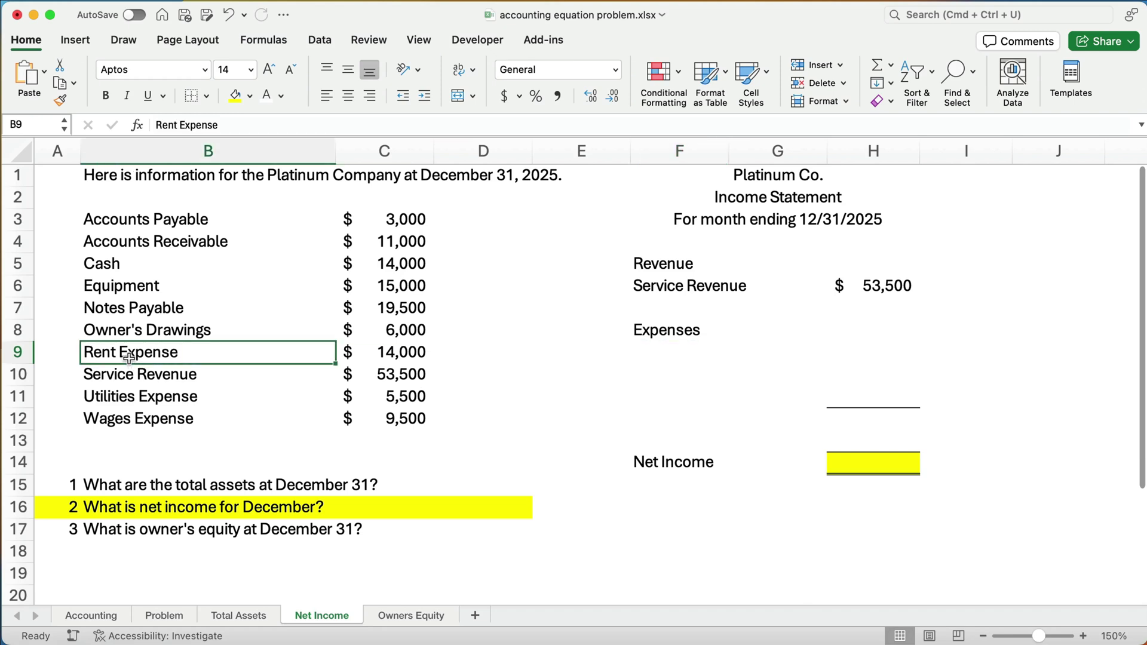
pyautogui.press('super+c')
pyautogui.click(632, 353)
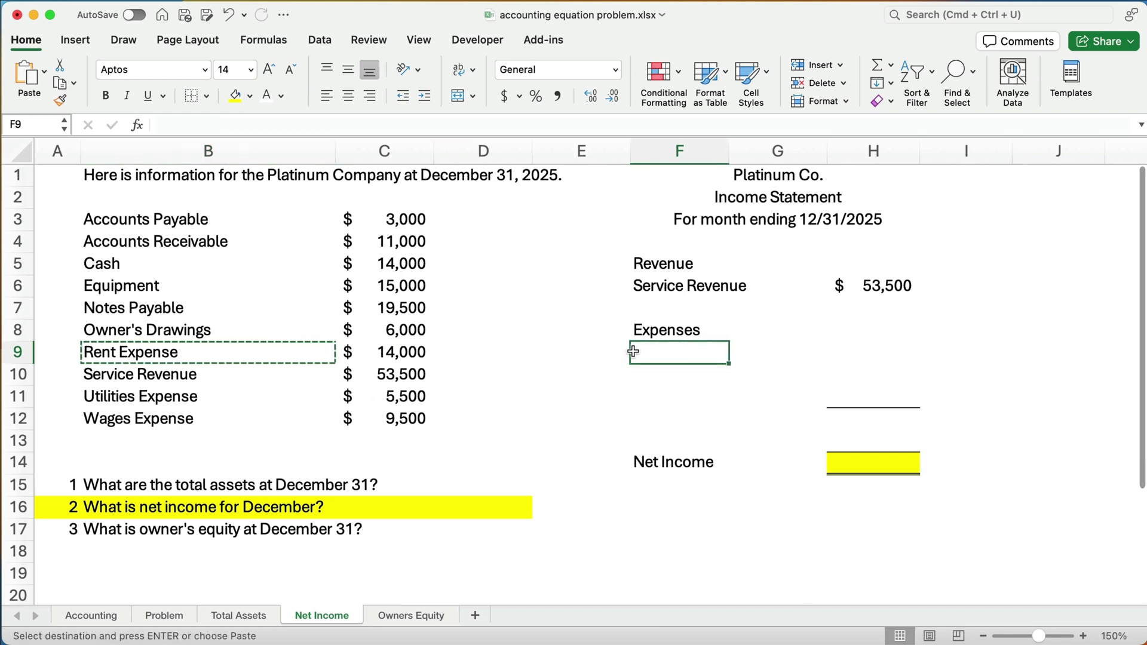
pyautogui.press('super+v')
# Copy the Utilities Expense and Wages Expense labels from the account list into F10:F11
pyautogui.moveTo(156, 396); pyautogui.dragTo(151, 411)
pyautogui.press('super+c')
pyautogui.click(637, 375)
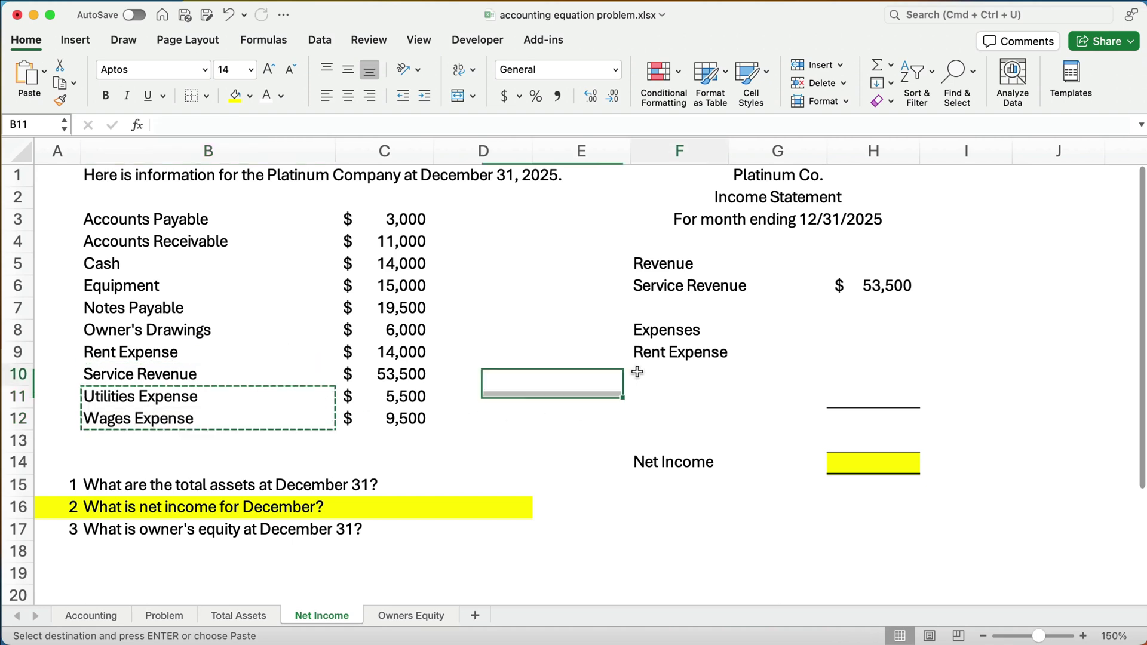
pyautogui.press('super+v')
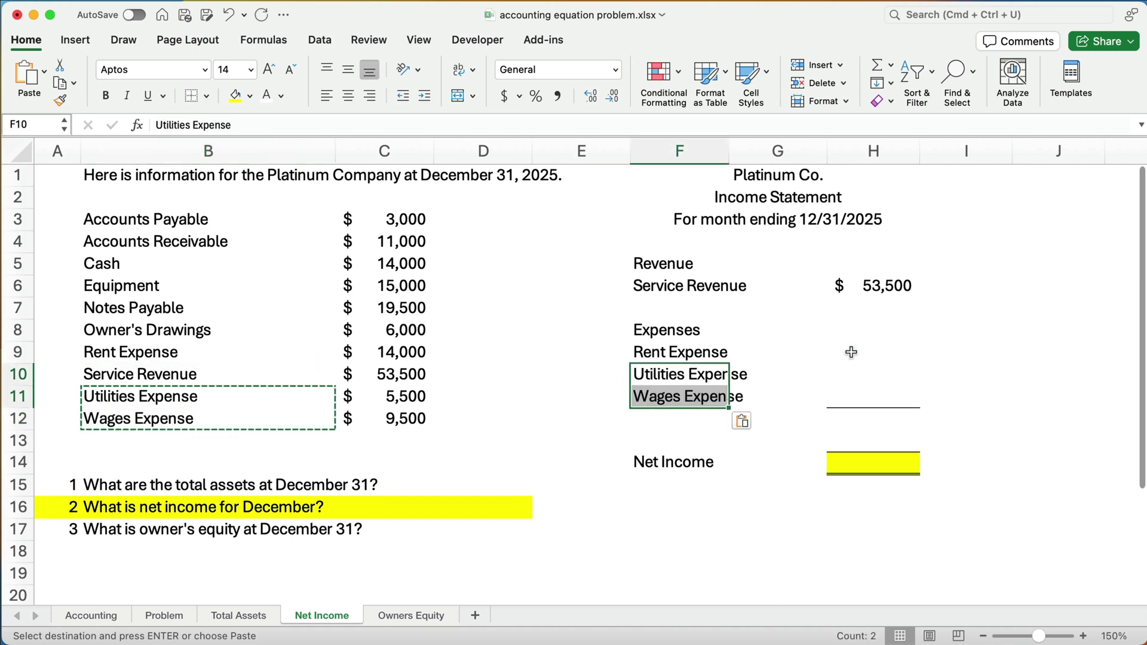
# Link the Rent, Utilities and Wages Expense amounts in H9:H11 to C9, C11 and C12 respectively
pyautogui.click(900, 357)
pyautogui.write('=')
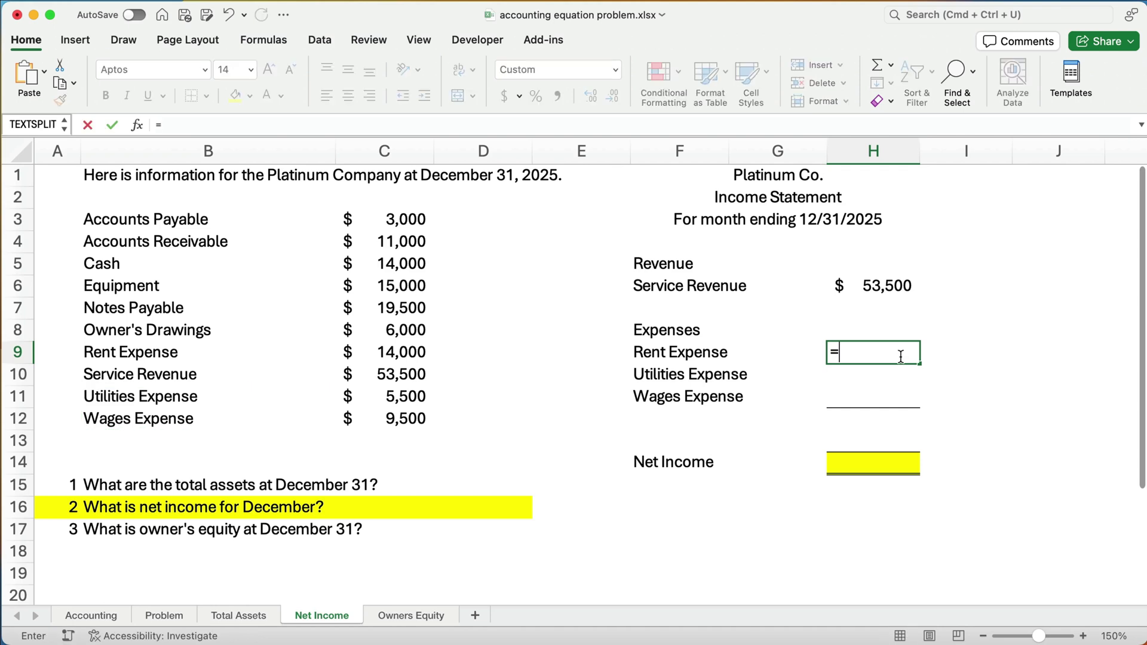
pyautogui.click(414, 353)
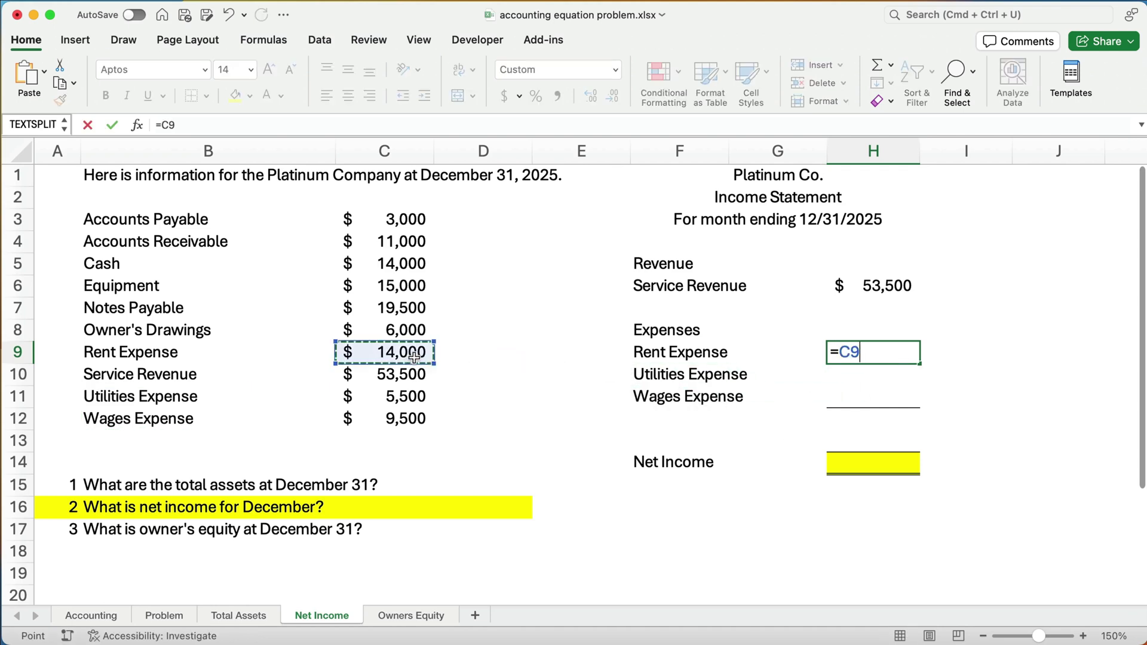
pyautogui.press('Return')
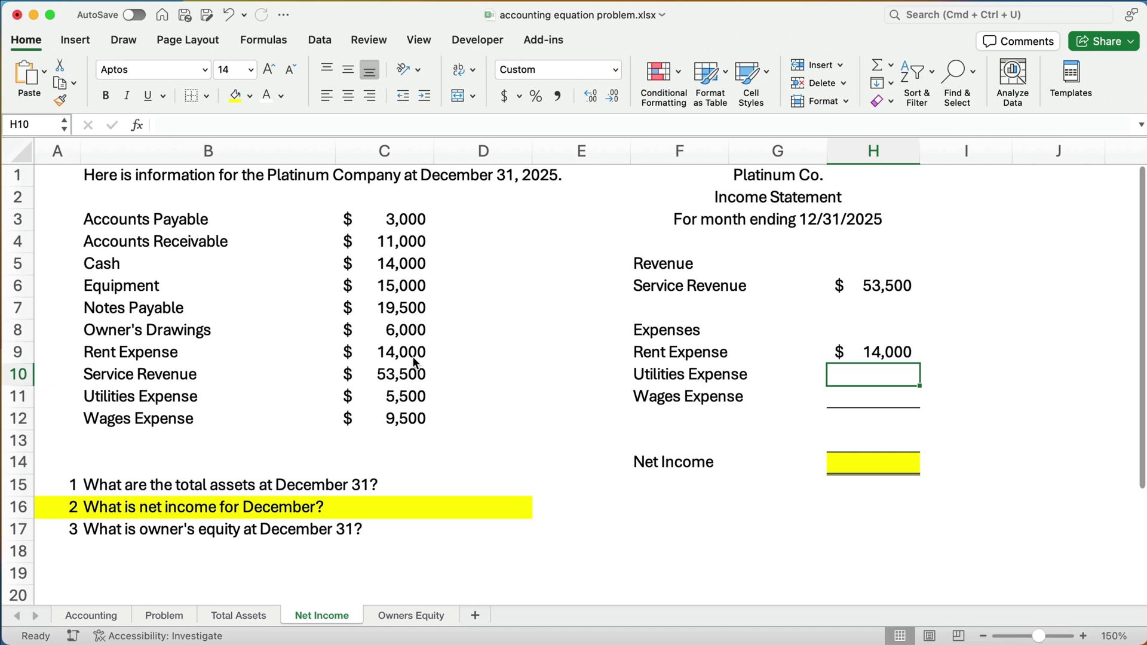
pyautogui.write('=')
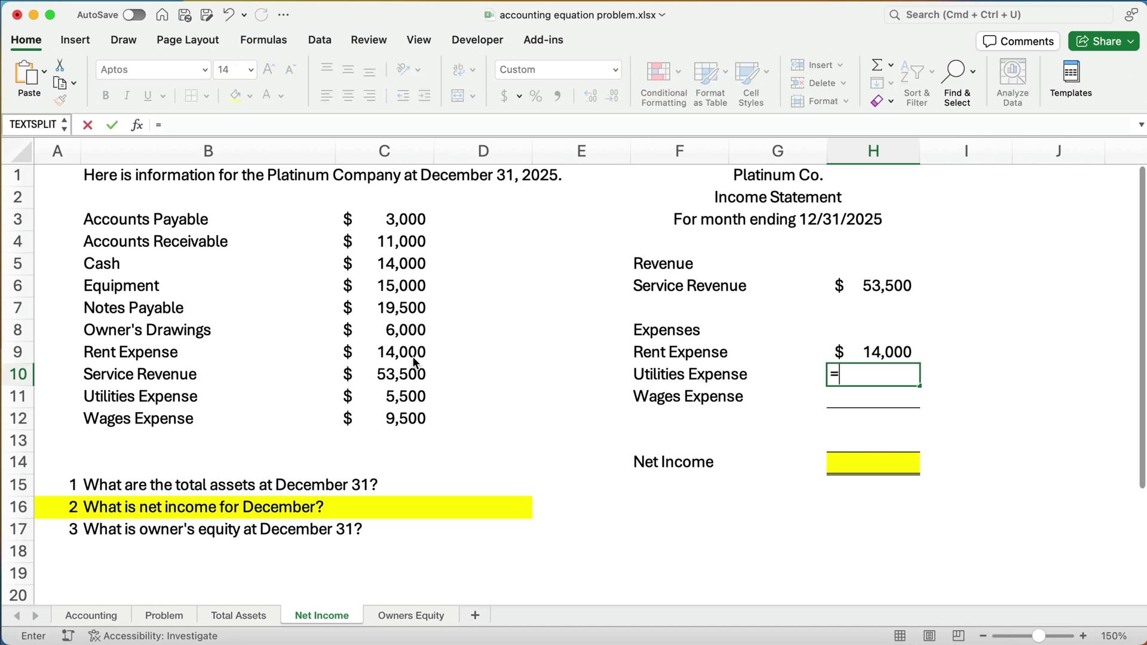
pyautogui.click(383, 397)
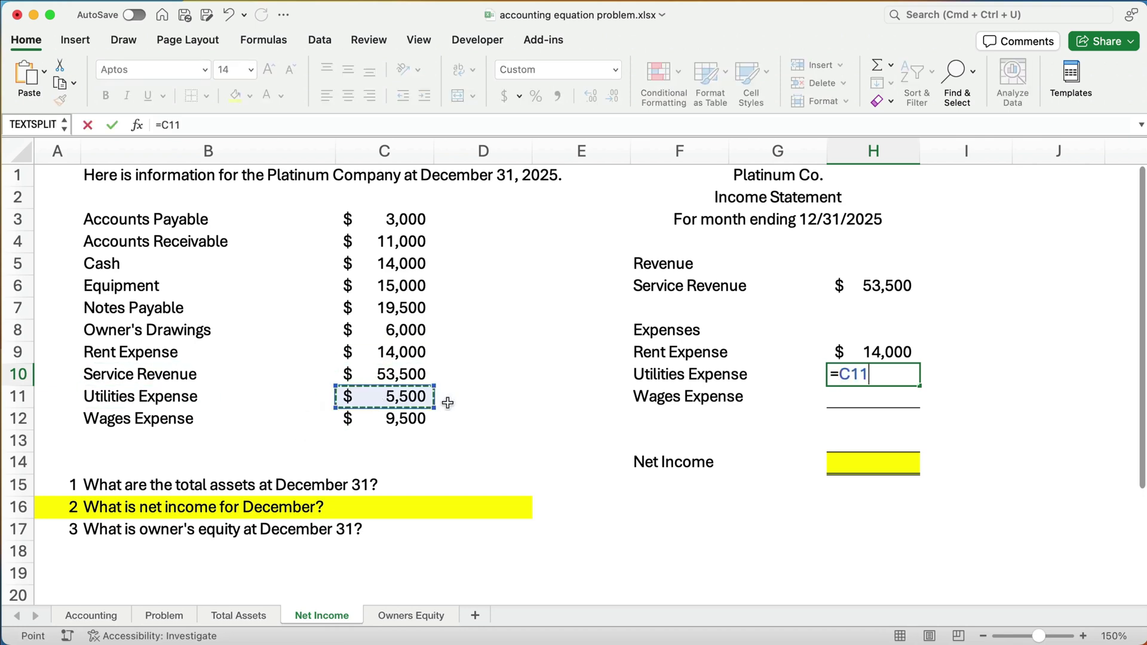
pyautogui.press('Return')
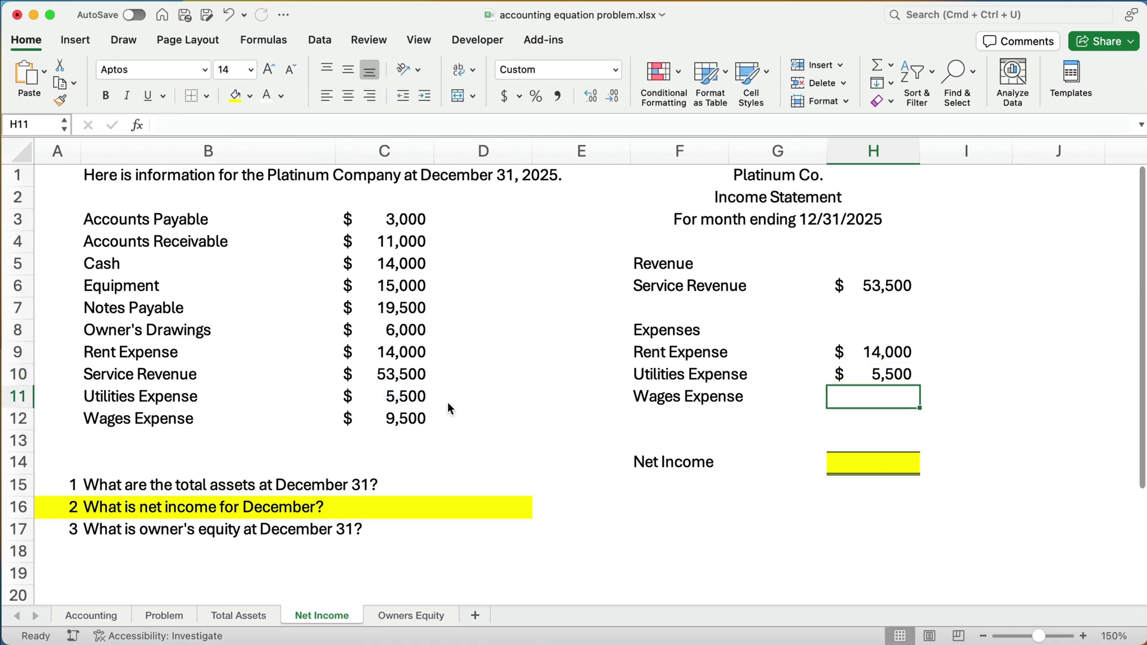
pyautogui.write('=')
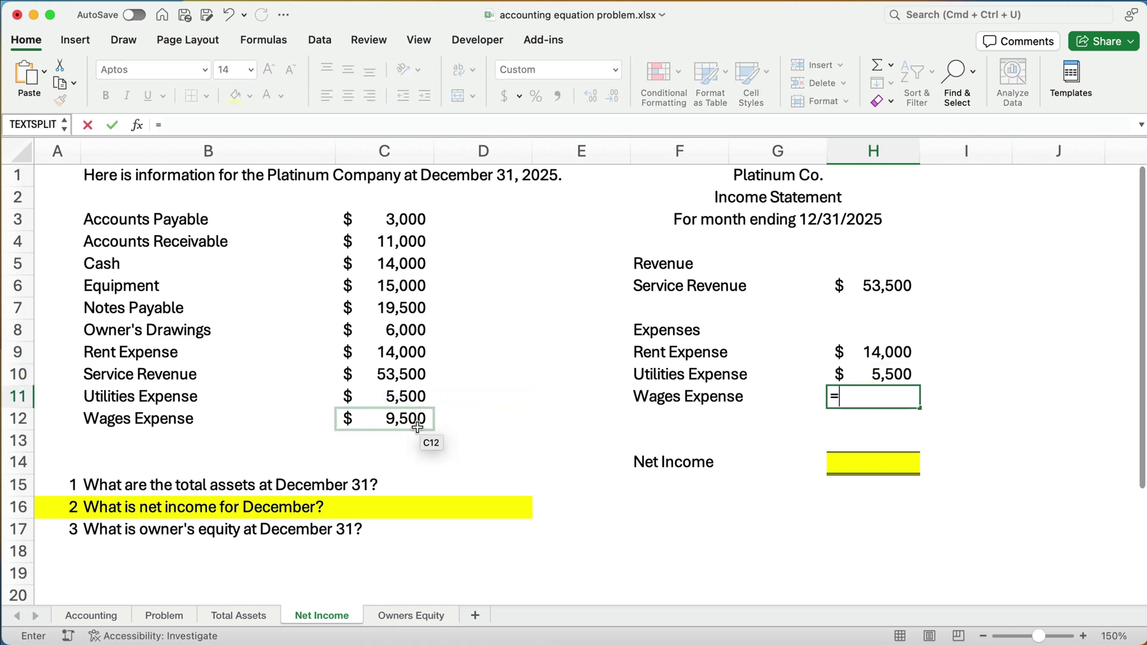
pyautogui.click(418, 427)
pyautogui.press('Return')
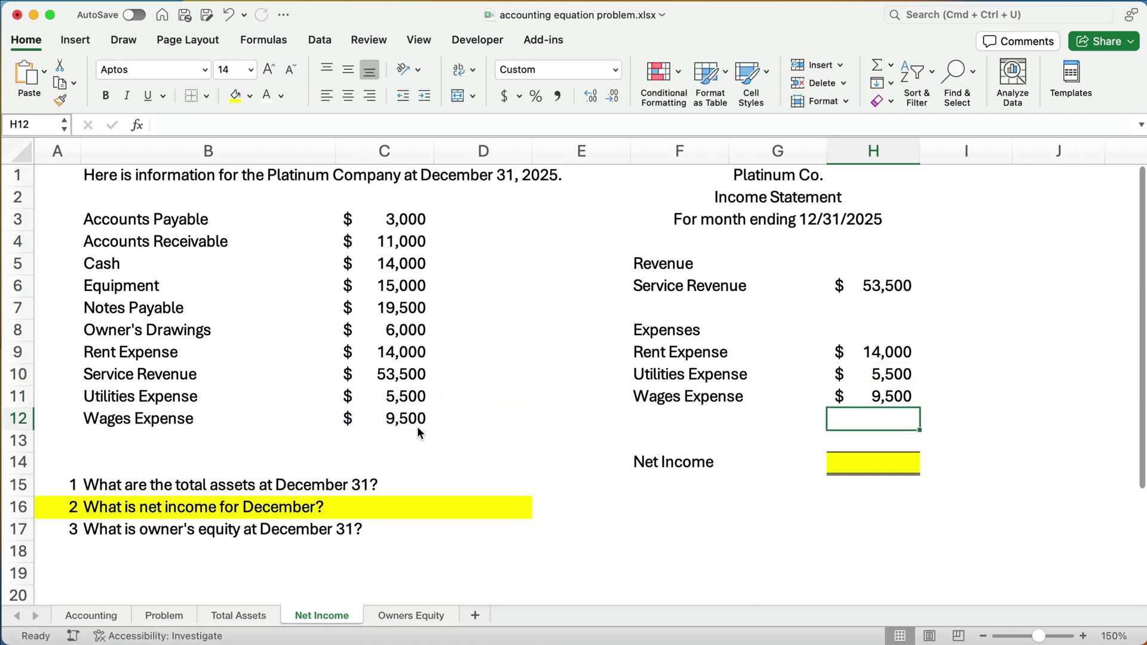
# Total the expenses in H12 with the formula =SUM(H9:H11)
pyautogui.write('=')
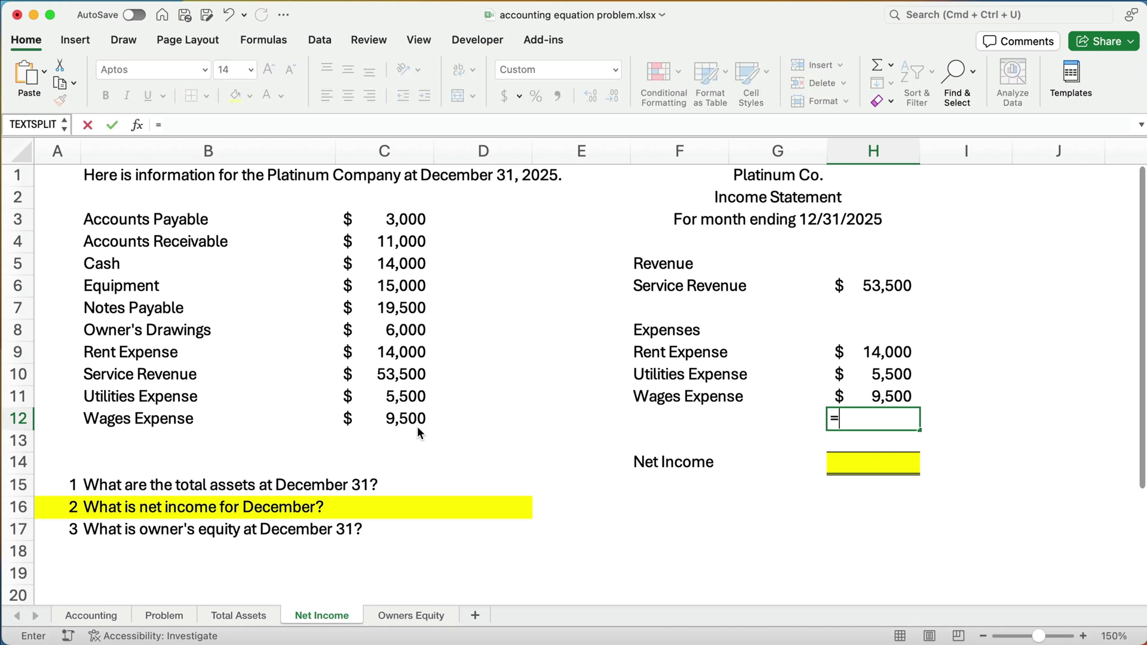
pyautogui.write('sum(')
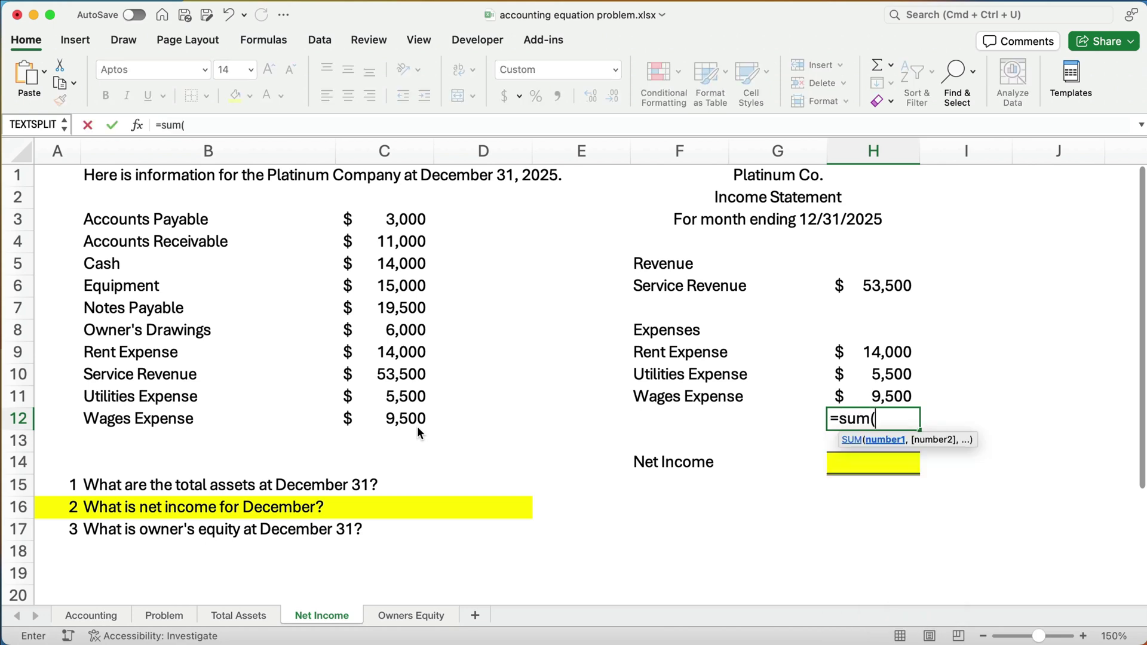
pyautogui.moveTo(886, 344); pyautogui.dragTo(891, 389)
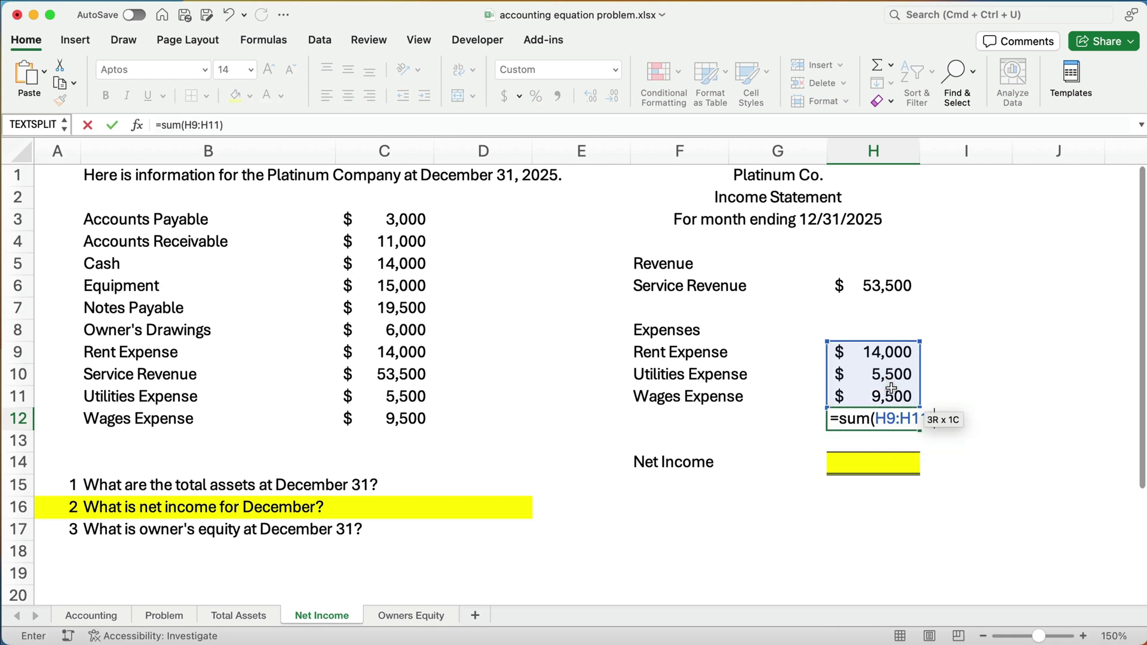
pyautogui.press('Return')
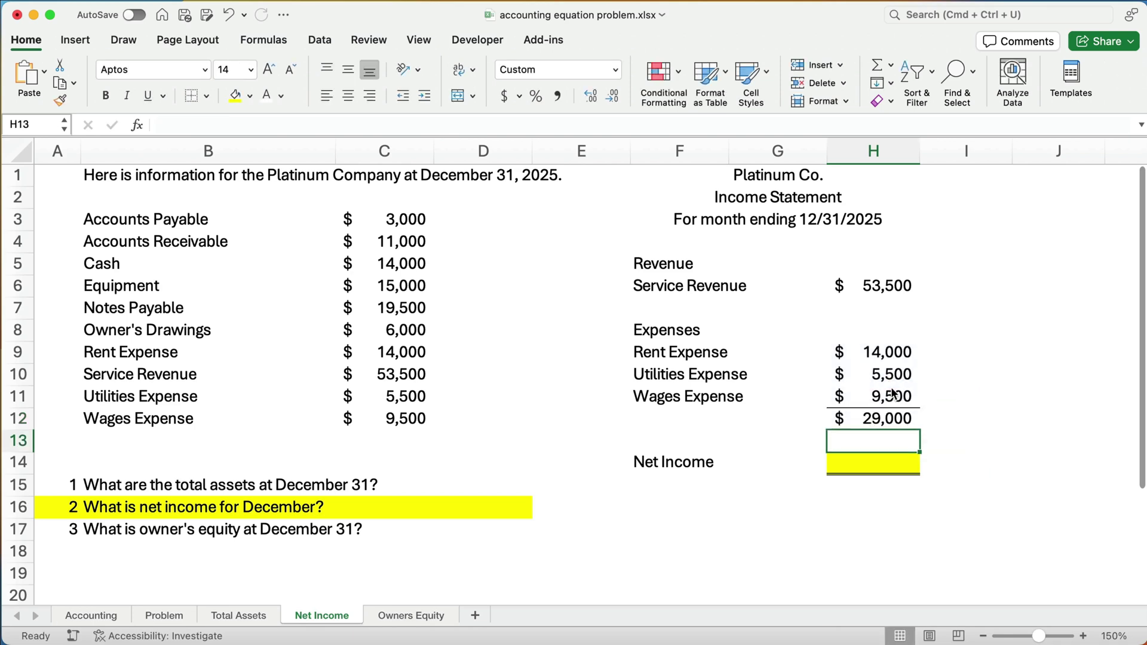
# Undo the expense total in H12 and redo it
pyautogui.press('Up')
pyautogui.press('super+z')
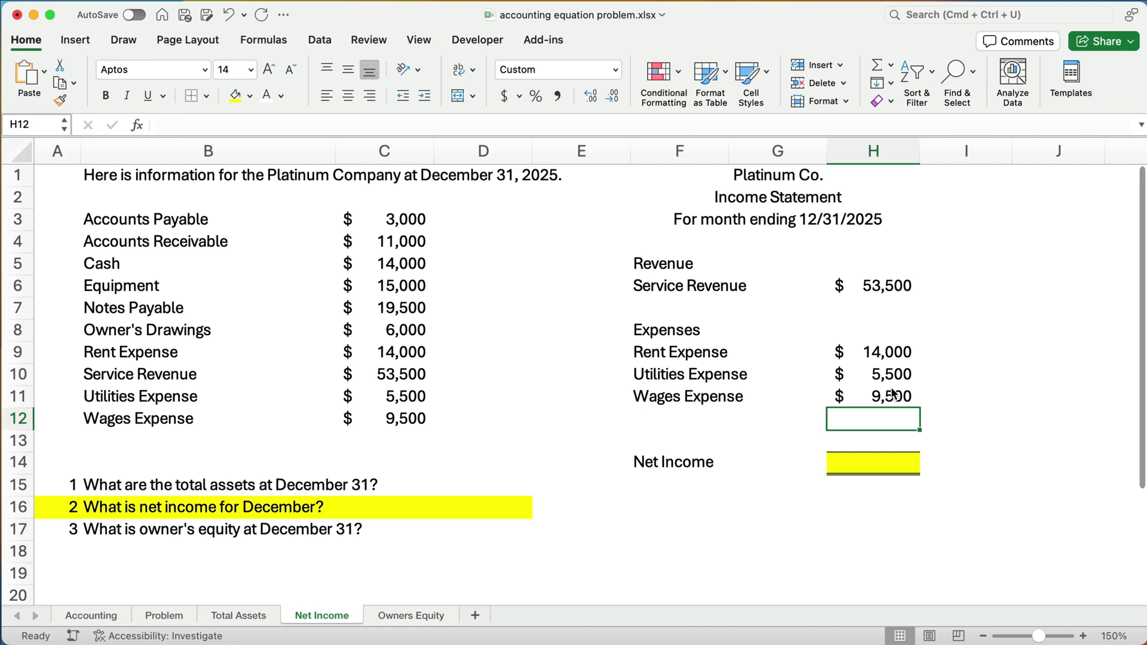
pyautogui.press('super+y')
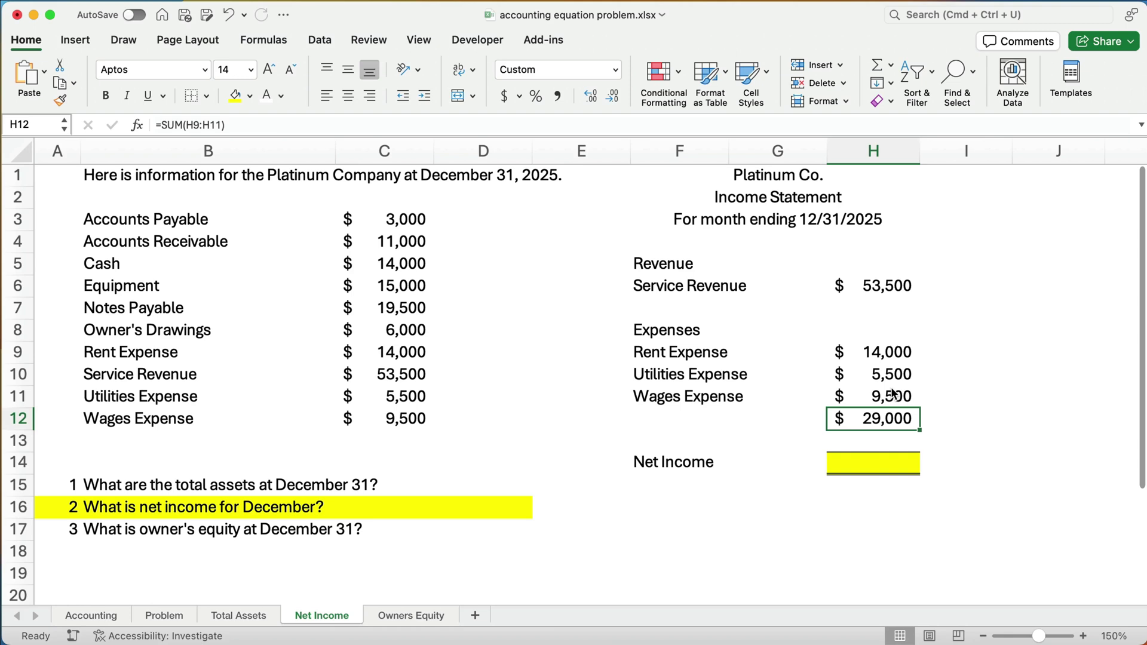
# Calculate net income in H14 as service revenue minus total expenses with the formula =H6-H12
pyautogui.click(909, 463)
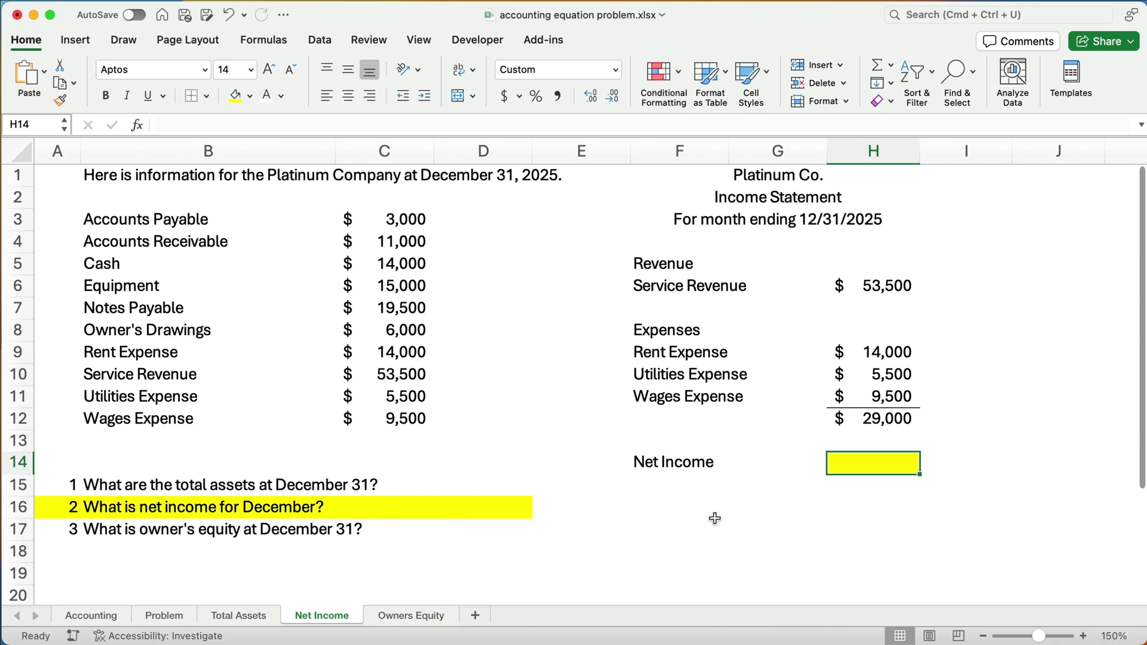
pyautogui.write('=')
pyautogui.click(880, 288)
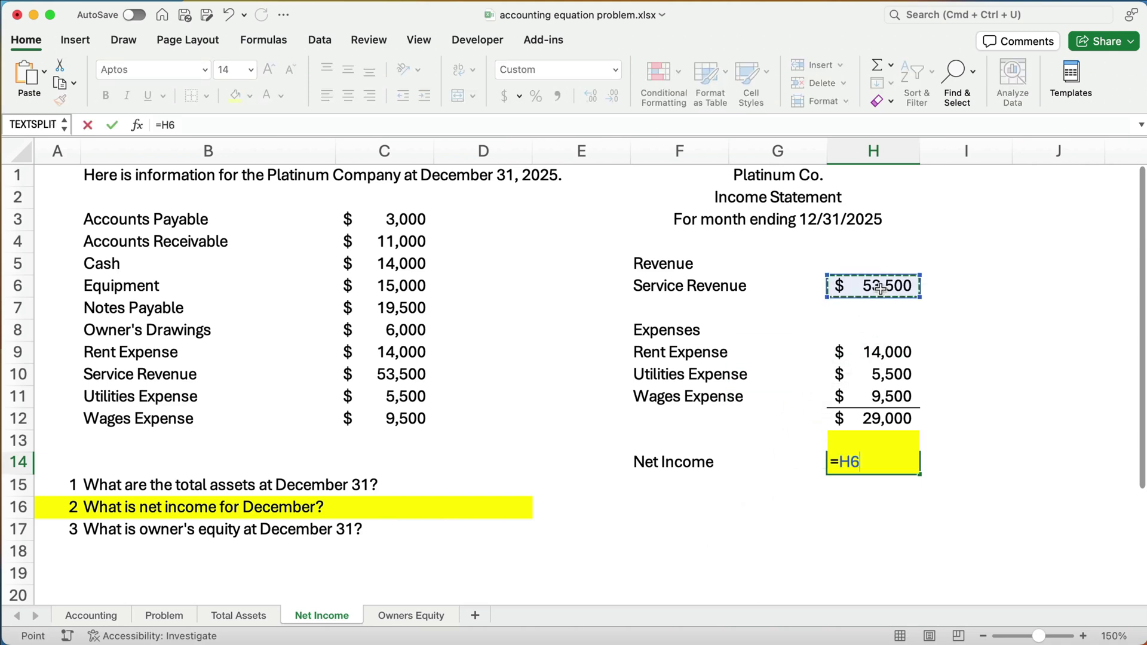
pyautogui.write('-')
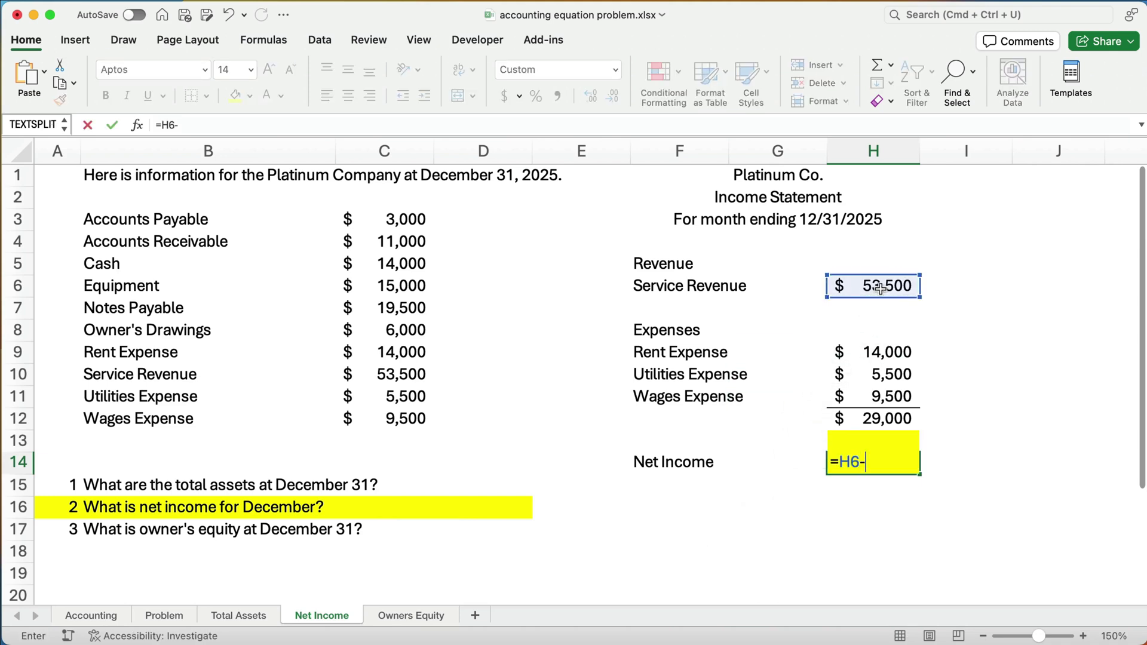
pyautogui.click(890, 424)
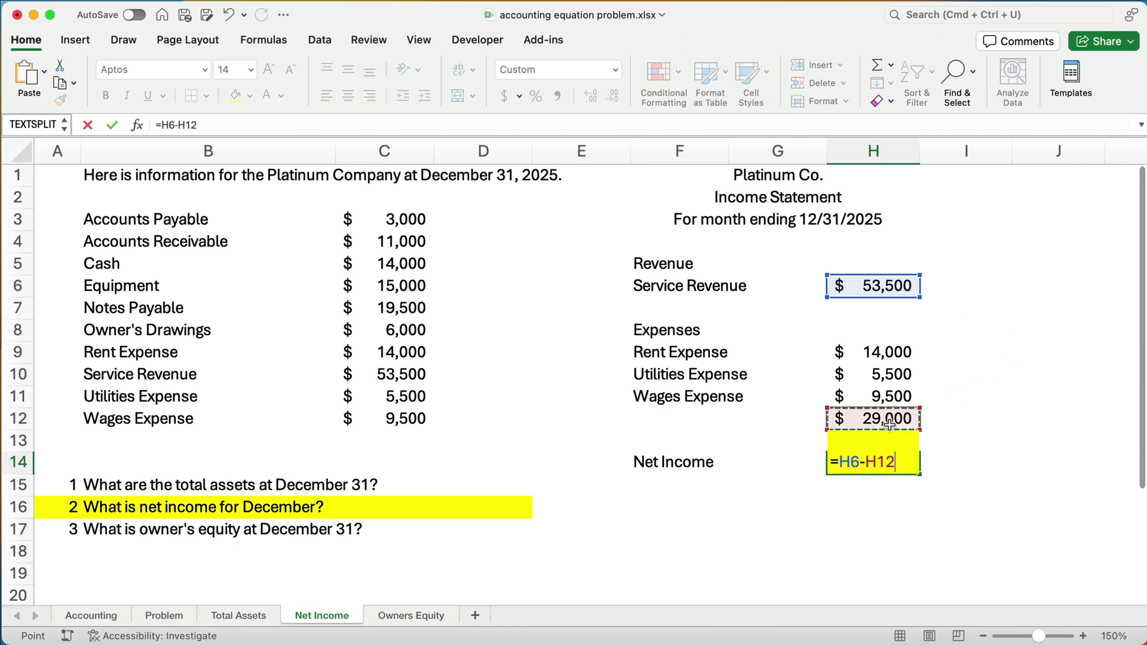
pyautogui.press('Return')
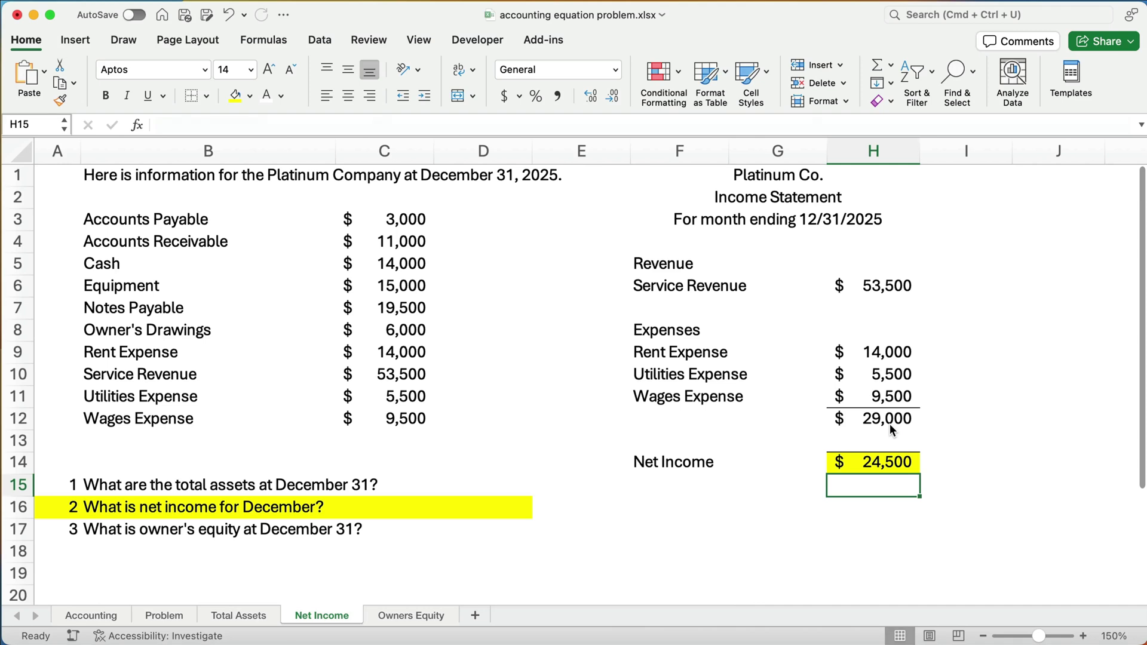
# On the Owners Equity sheet, clear the liability, equity and combined total amounts in H11:H18
pyautogui.click(417, 616)
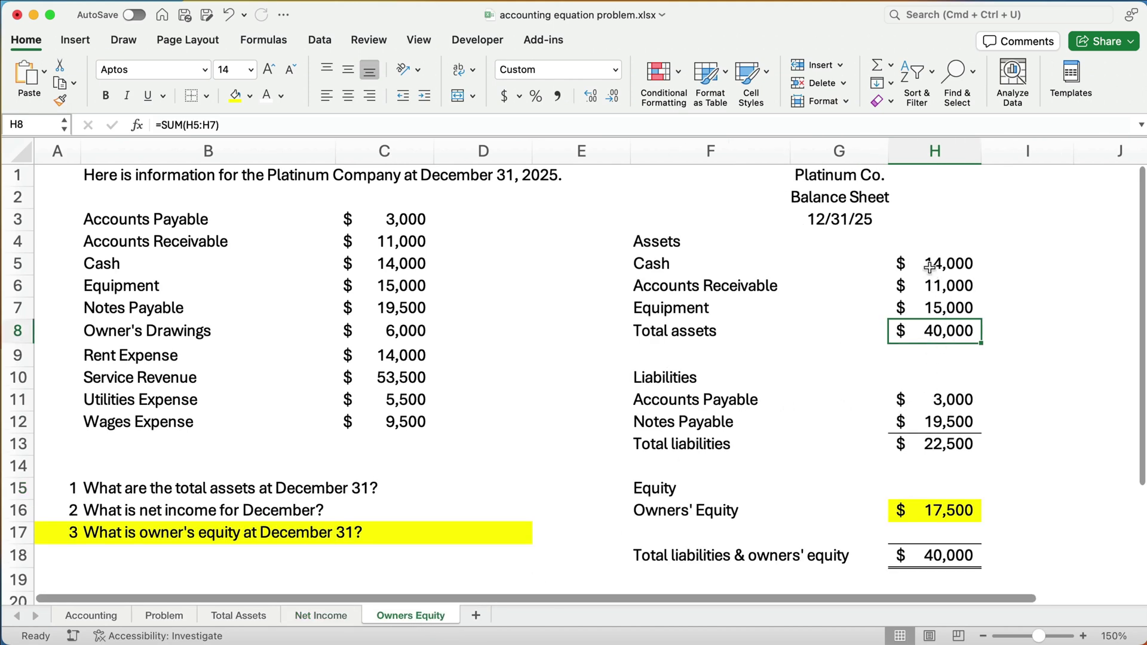
pyautogui.moveTo(930, 395); pyautogui.dragTo(944, 552)
pyautogui.press('Delete')
pyautogui.click(818, 350)
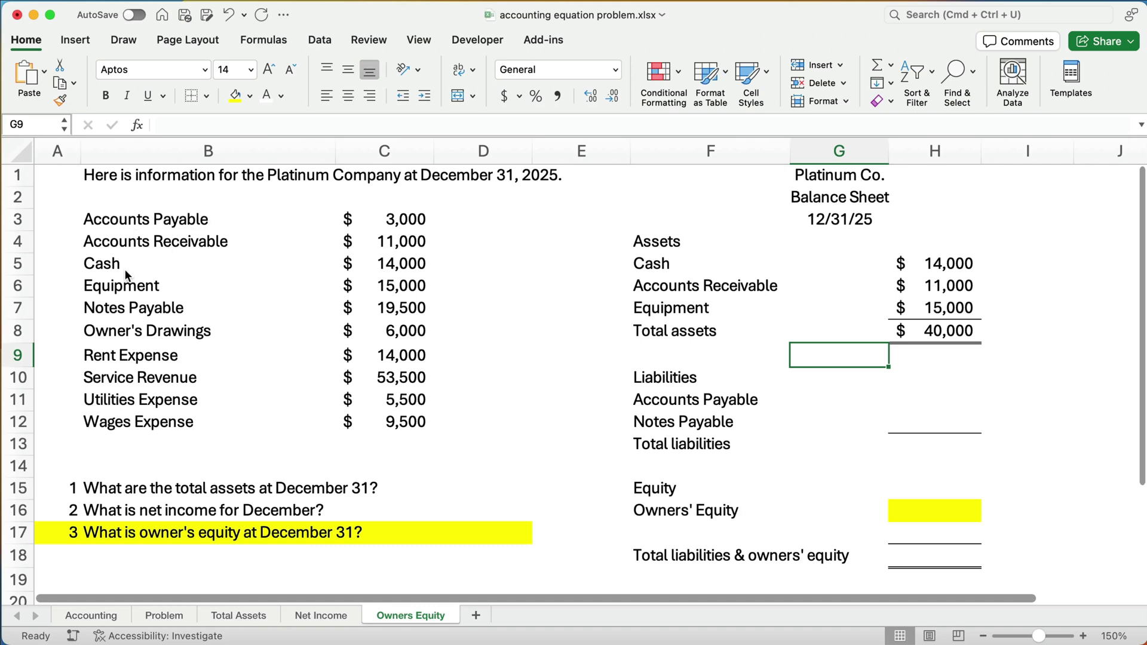
# Link Accounts Payable in H11 to C3 and Notes Payable in H12 to C7, and total them in H13 with =SUM(H11:H12)
pyautogui.click(930, 399)
pyautogui.write('=')
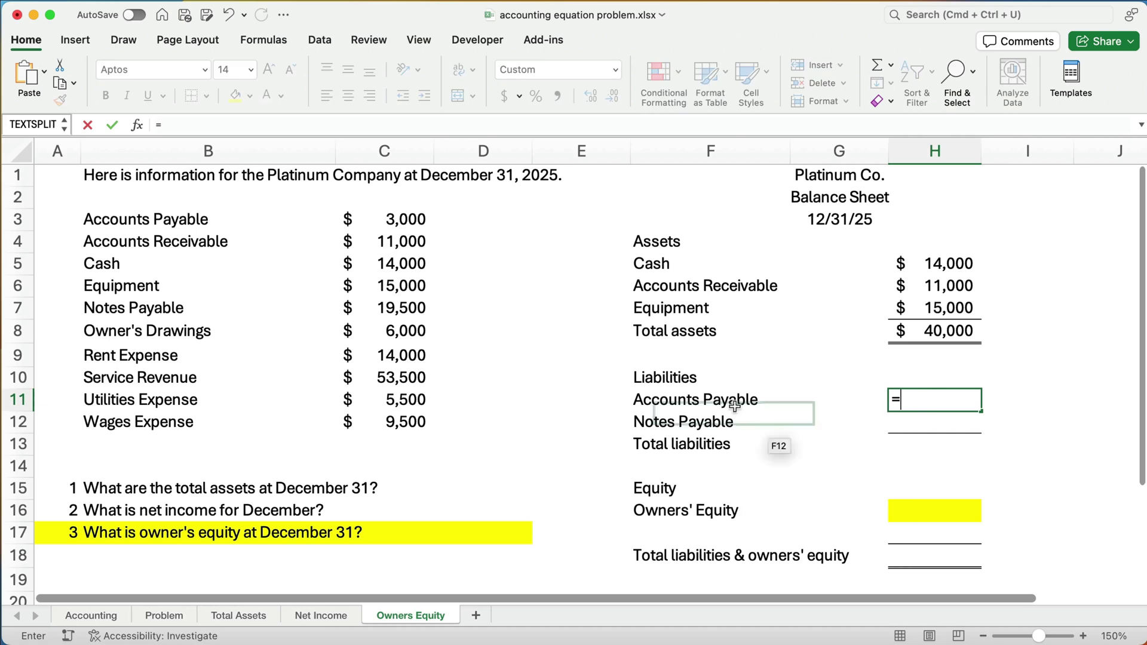
pyautogui.click(401, 222)
pyautogui.press('Return')
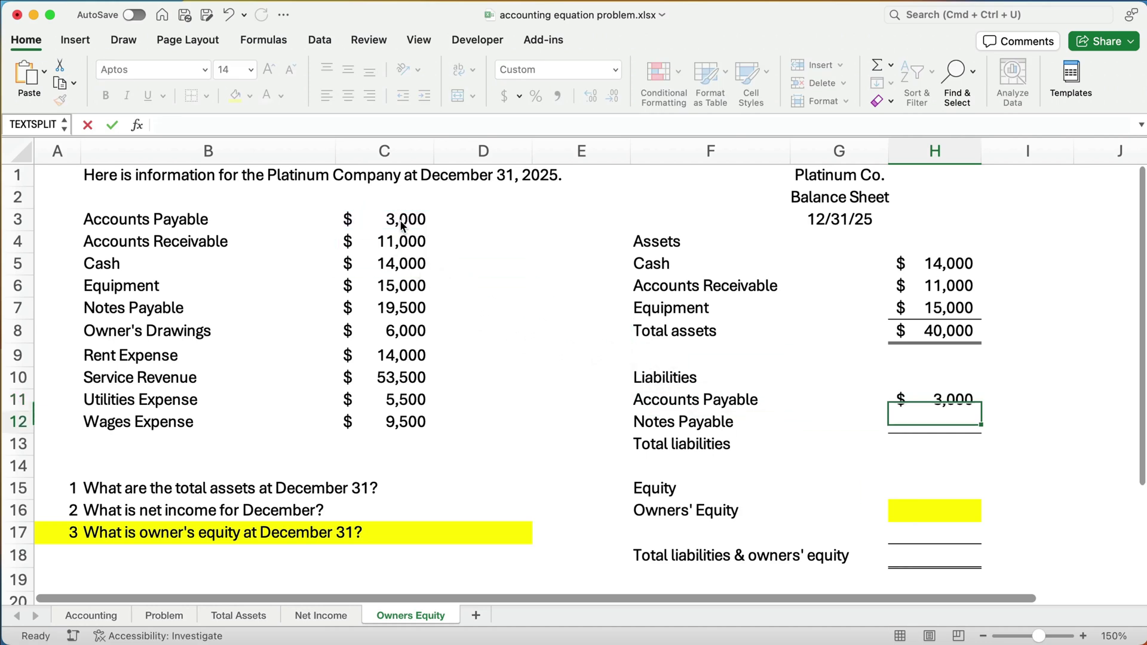
pyautogui.write('=')
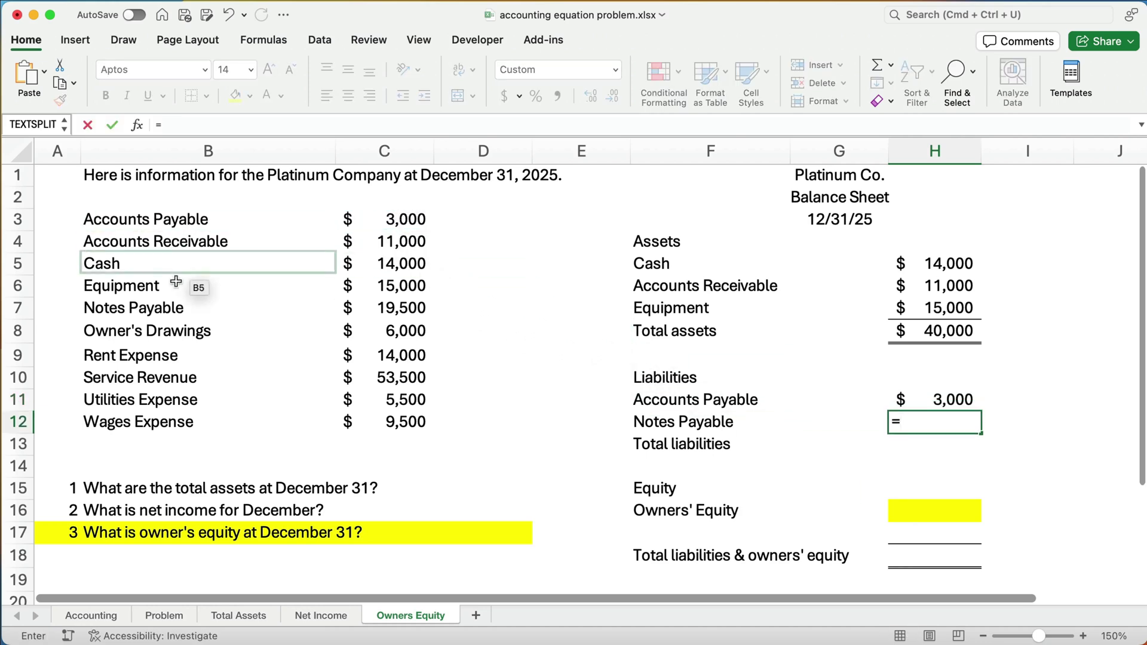
pyautogui.click(381, 317)
pyautogui.press('Return')
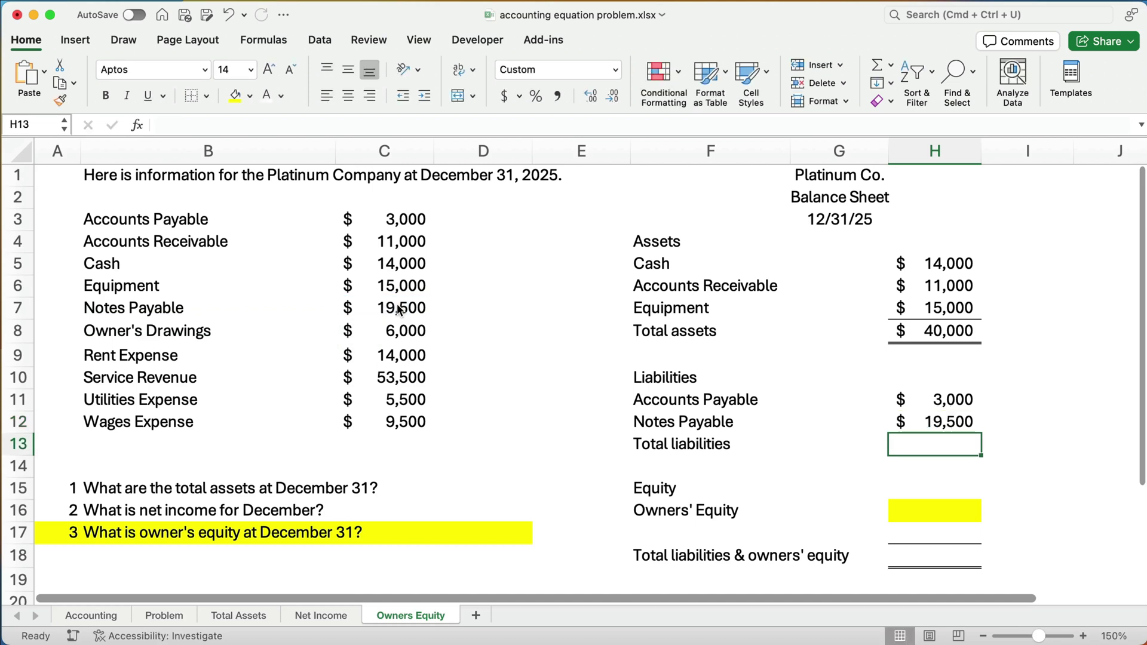
pyautogui.press('super+shift+t')
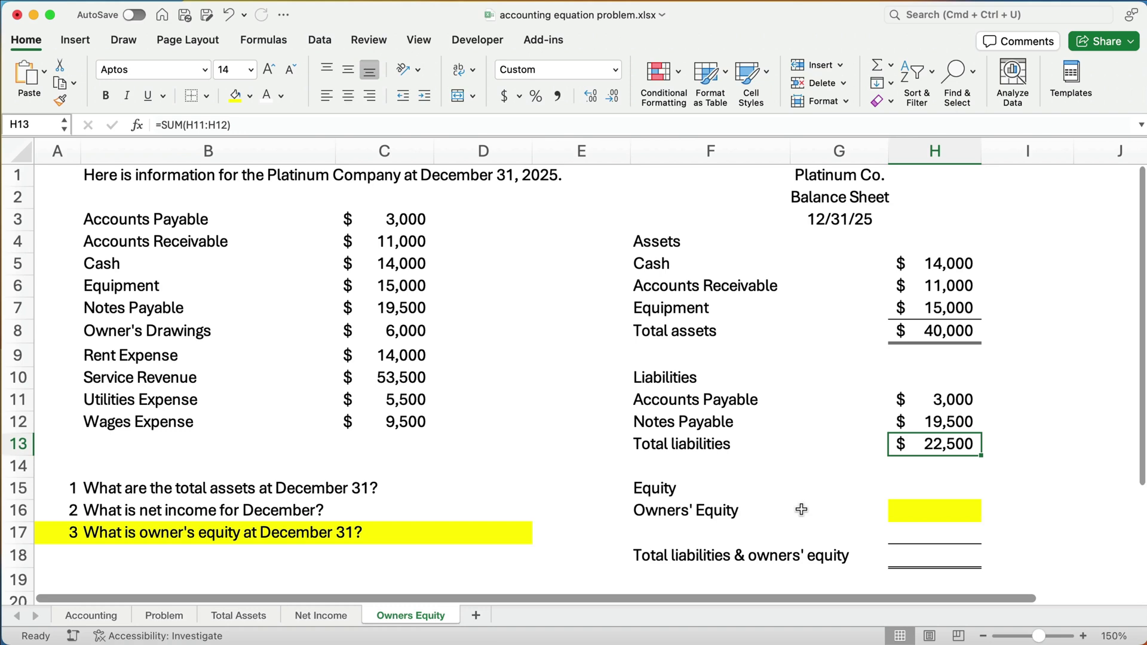
# Calculate owners' equity in H16 as total assets minus total liabilities with the formula =H8-H13
pyautogui.moveTo(624, 245); pyautogui.dragTo(956, 333)
pyautogui.click(675, 385)
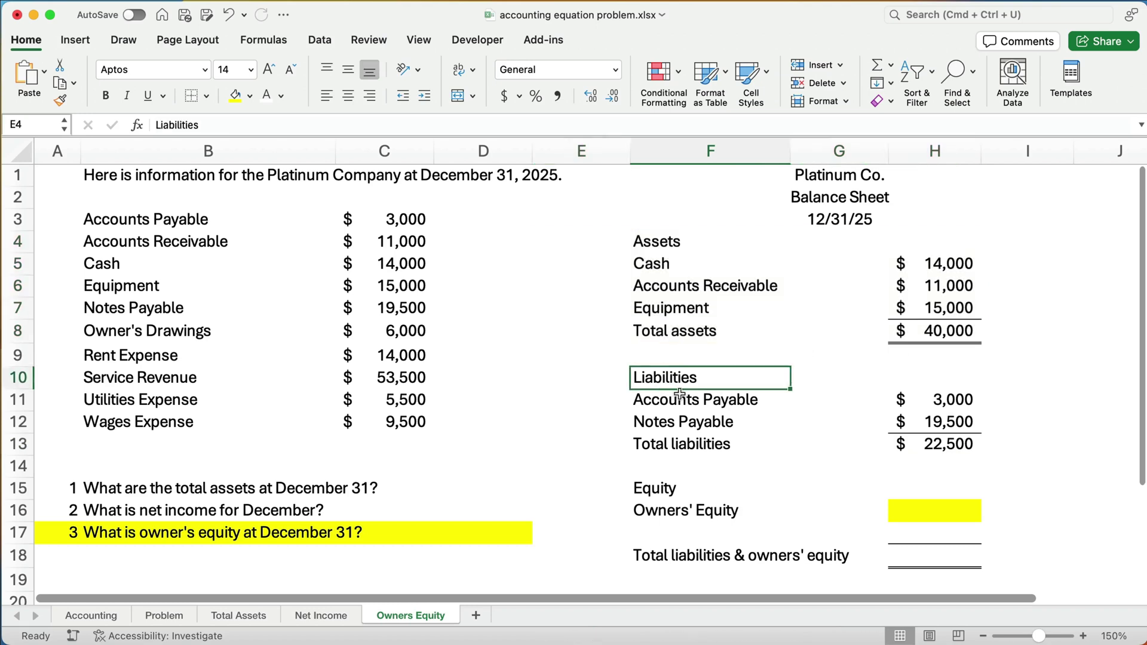
pyautogui.moveTo(680, 394); pyautogui.dragTo(955, 559)
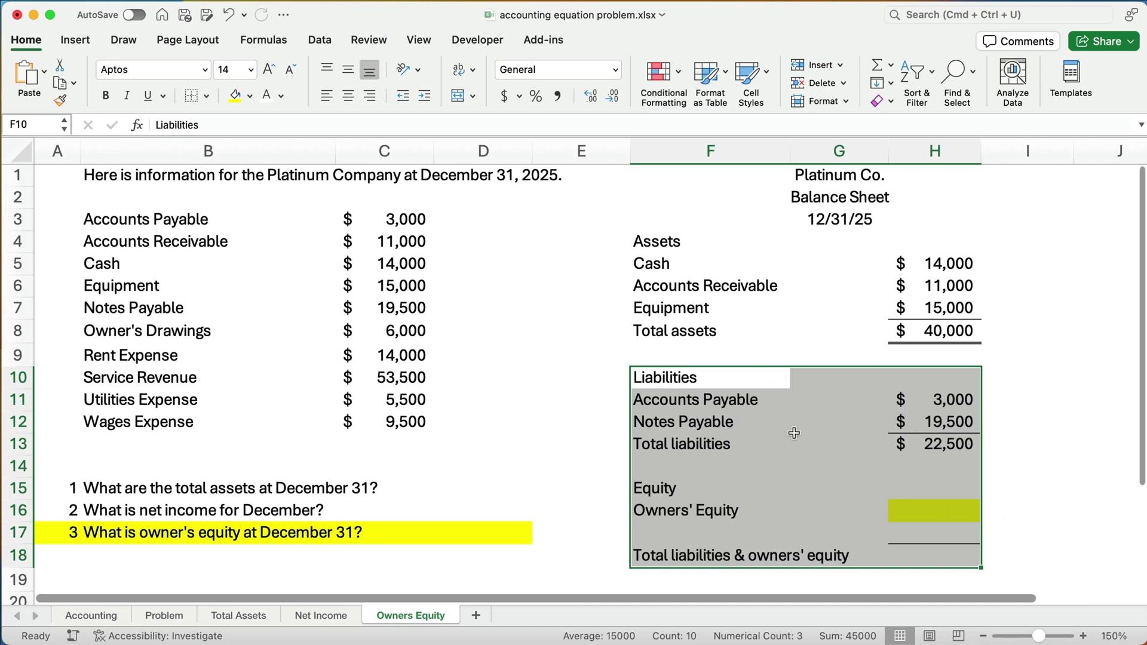
pyautogui.click(925, 513)
pyautogui.write('=')
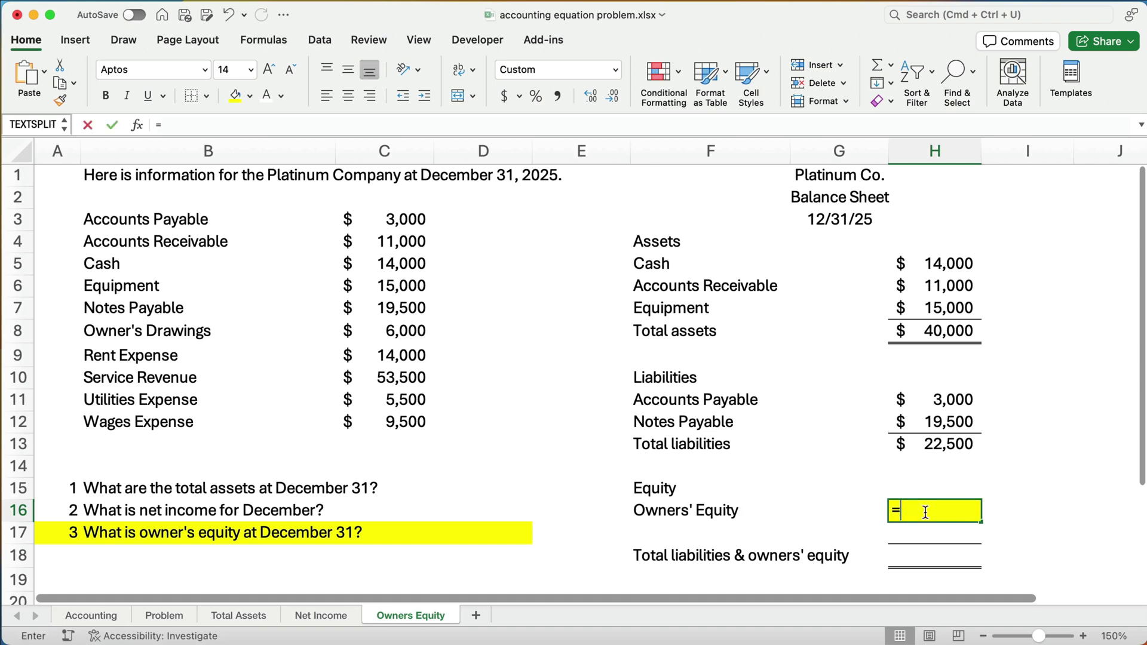
pyautogui.click(907, 335)
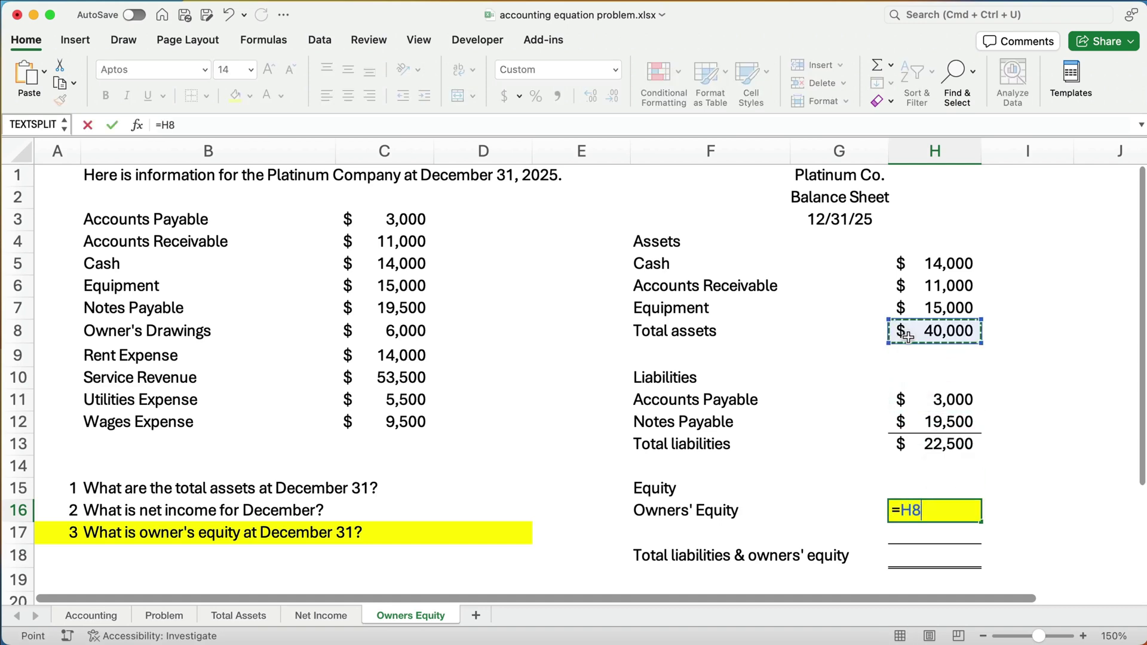
pyautogui.write('-')
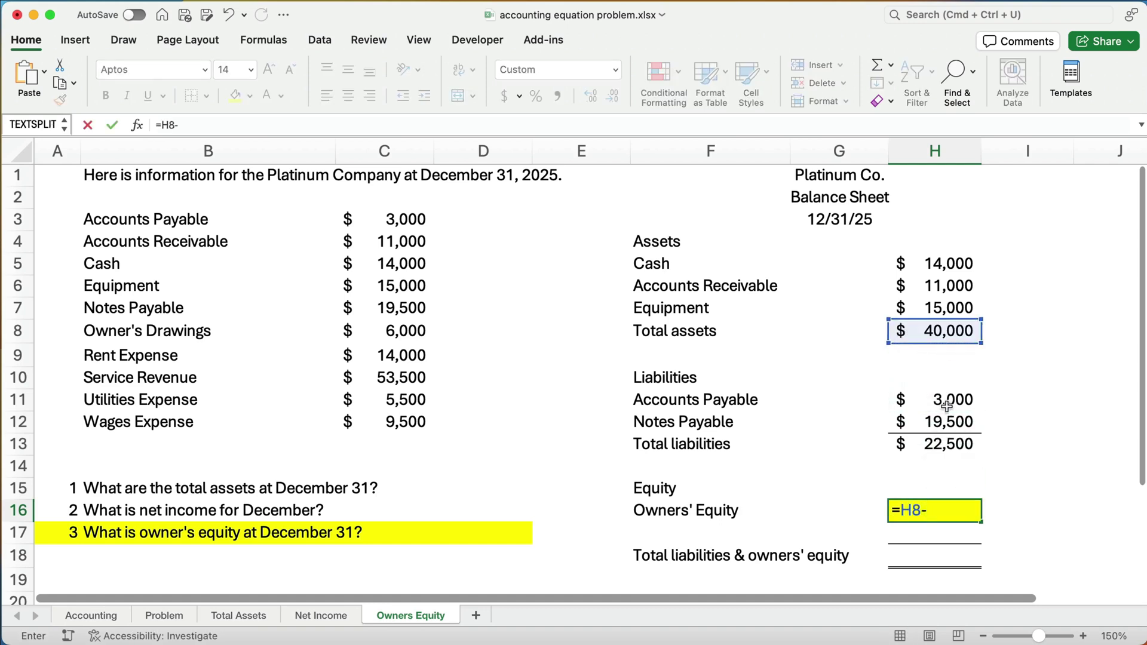
pyautogui.click(947, 440)
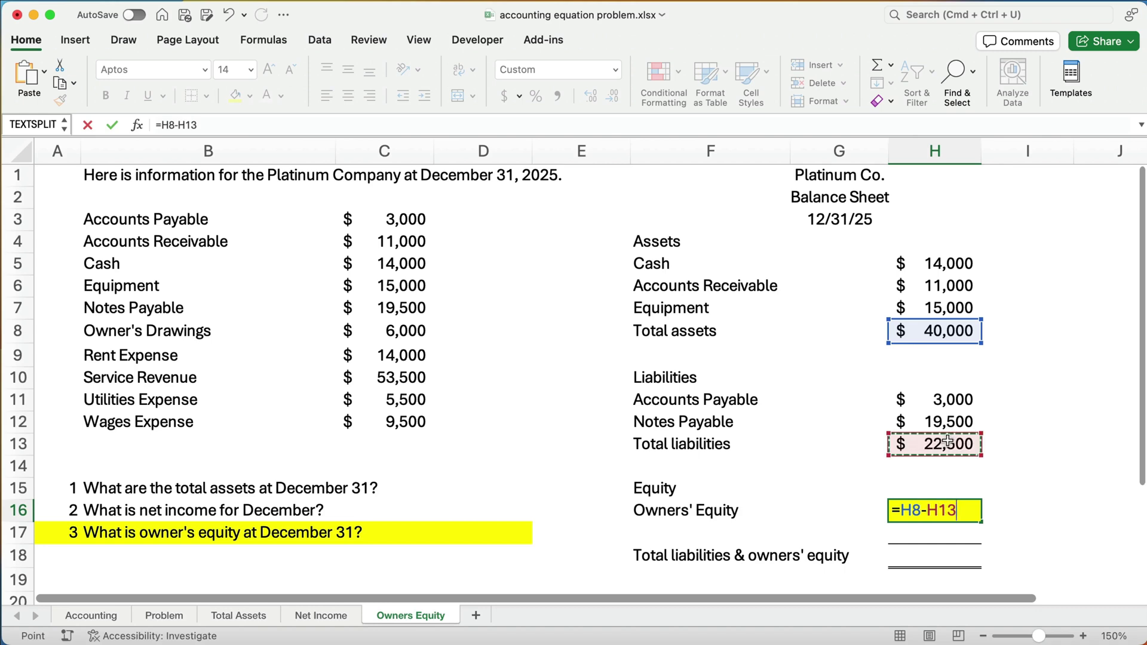
pyautogui.press('Return')
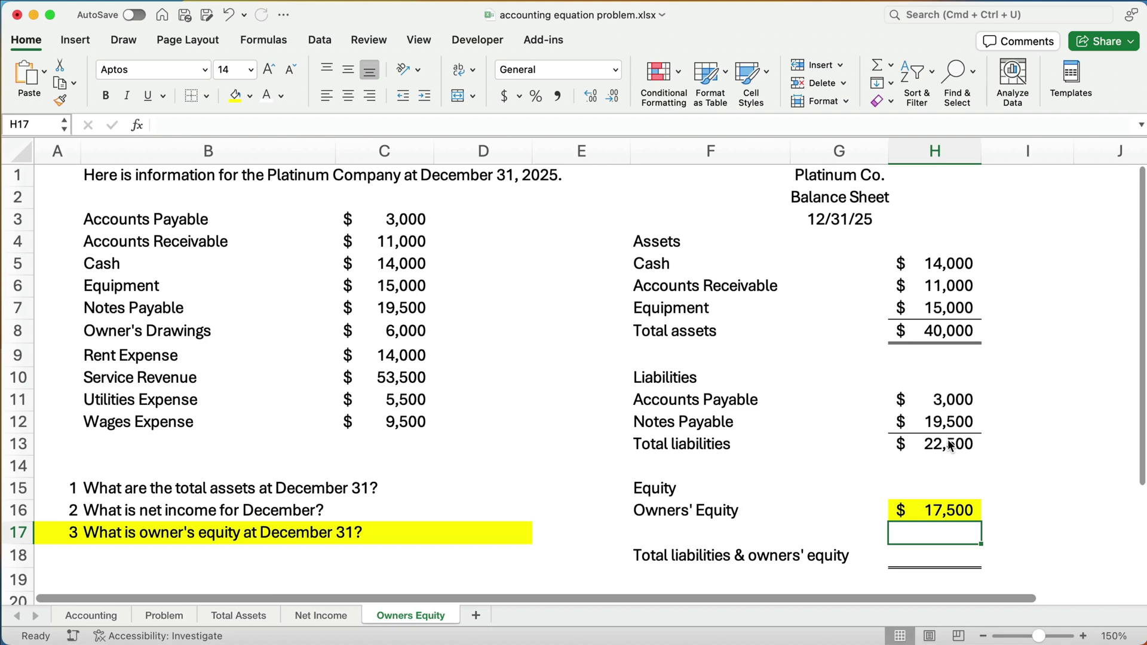
# Add total liabilities and owners' equity in H18 with the formula =H13+H16
pyautogui.press('Down')
pyautogui.write('=')
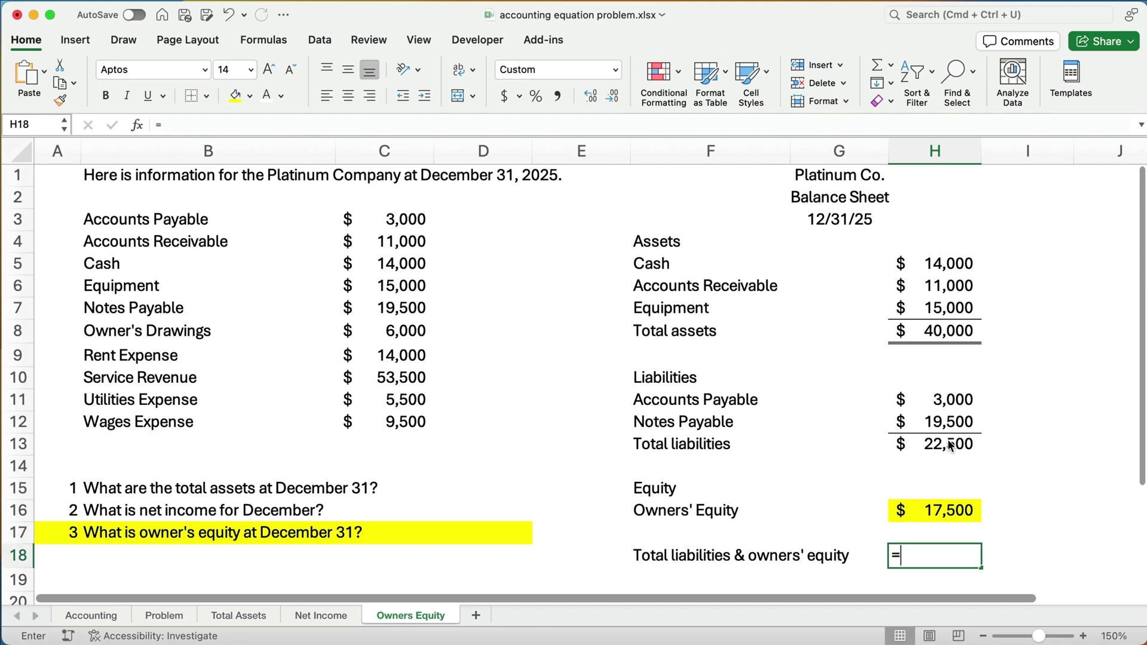
pyautogui.press('Up')
pyautogui.press('Up')
pyautogui.press('Up')
pyautogui.press('Up')
pyautogui.press('Up')
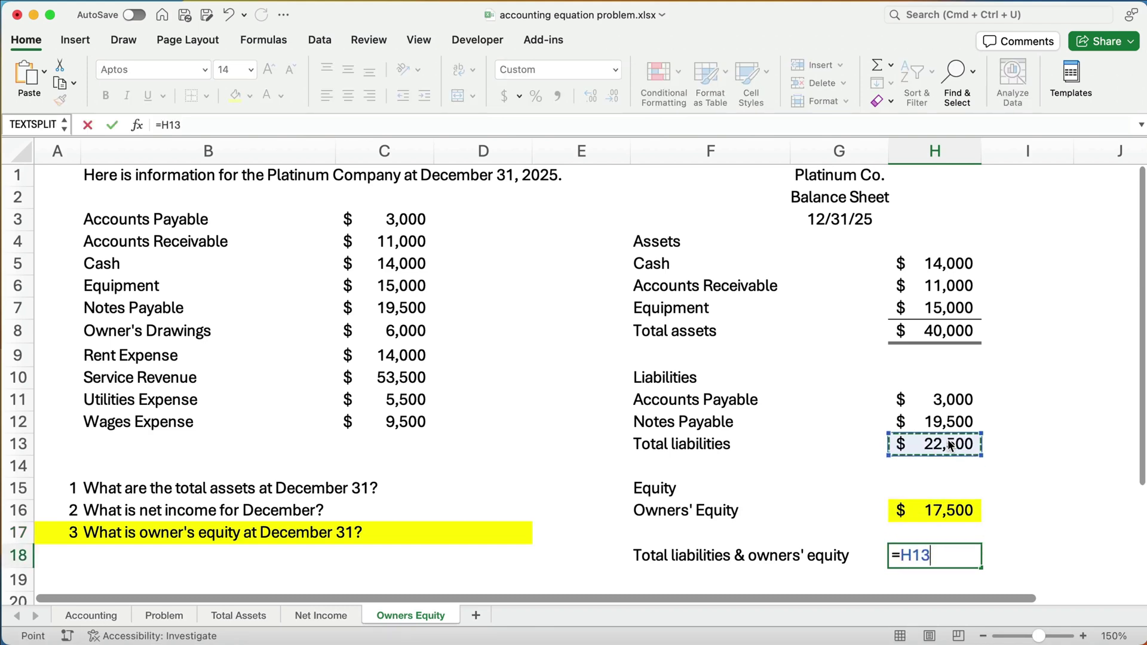
pyautogui.write('+')
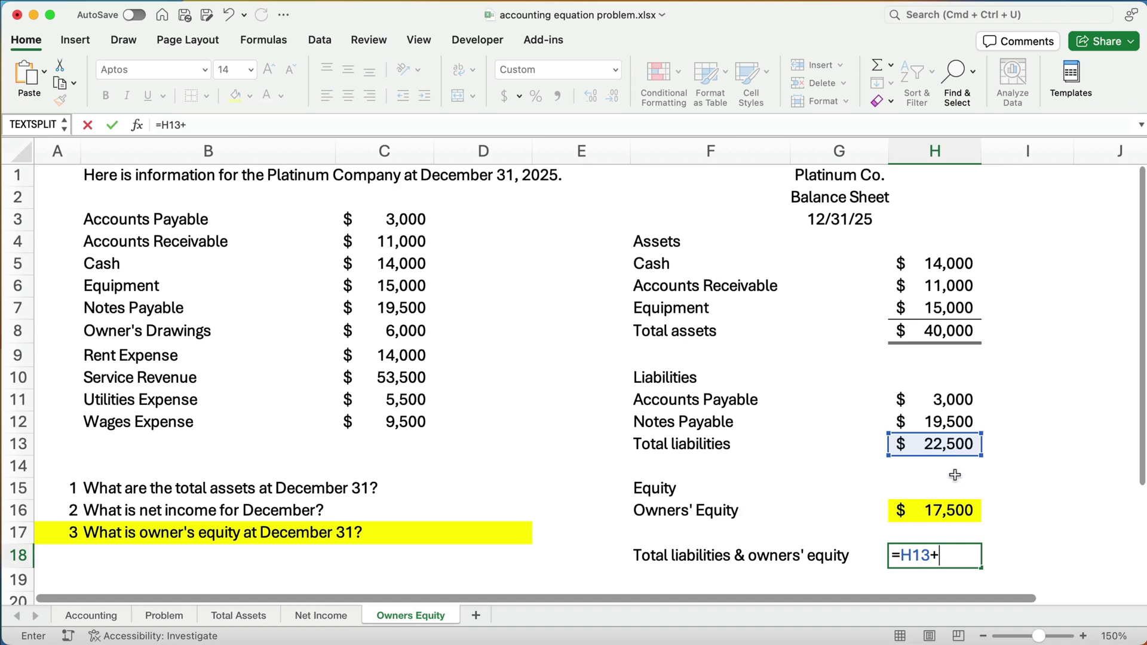
pyautogui.click(955, 508)
pyautogui.press('Return')
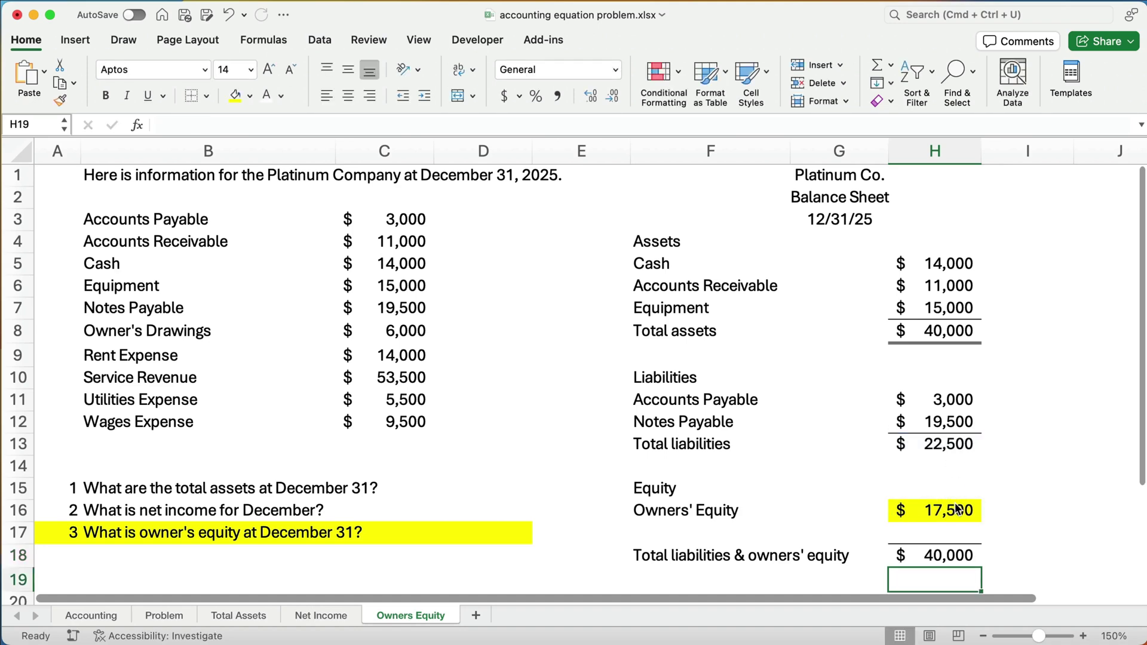